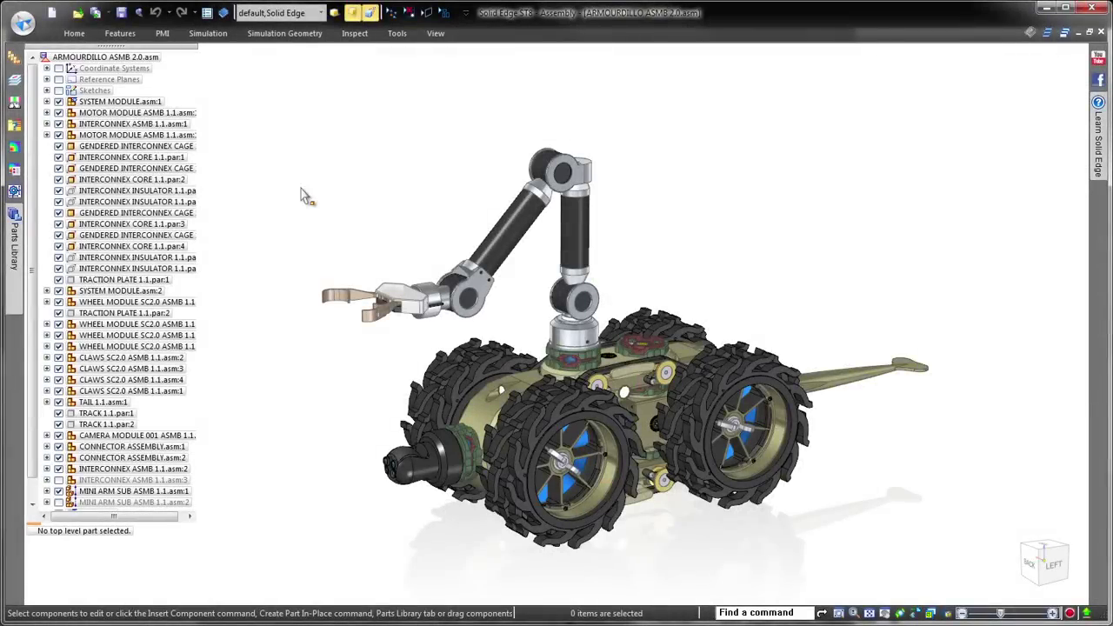
# Step: Open the part INTERFACE ADAPTER.par from the WORKING folder
pyautogui.click(78, 13)
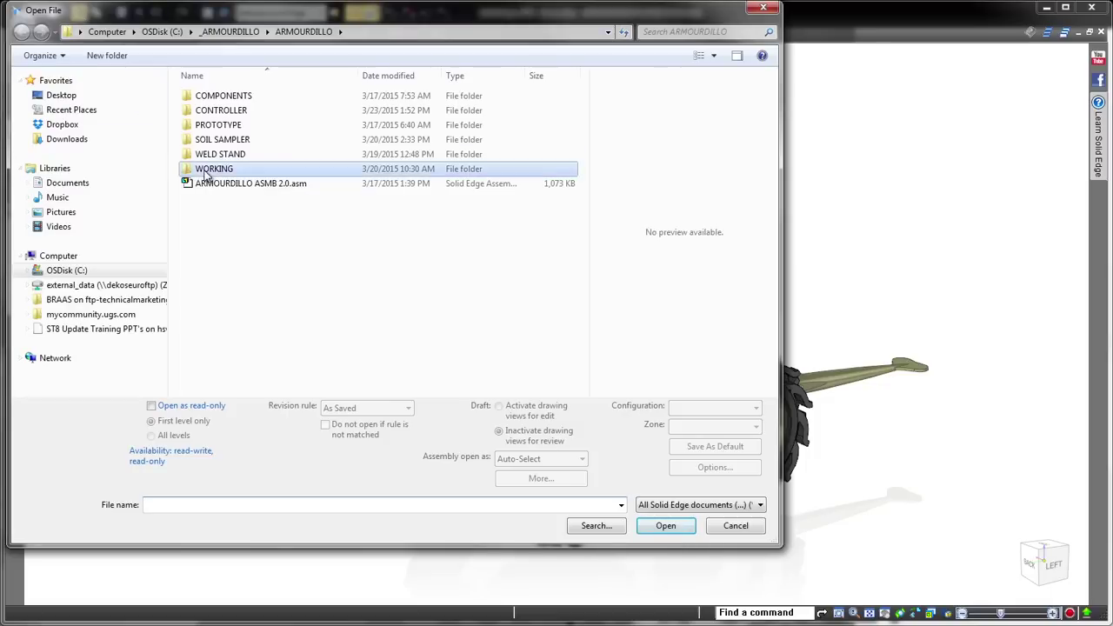
pyautogui.doubleClick(209, 169)
pyautogui.click(226, 110)
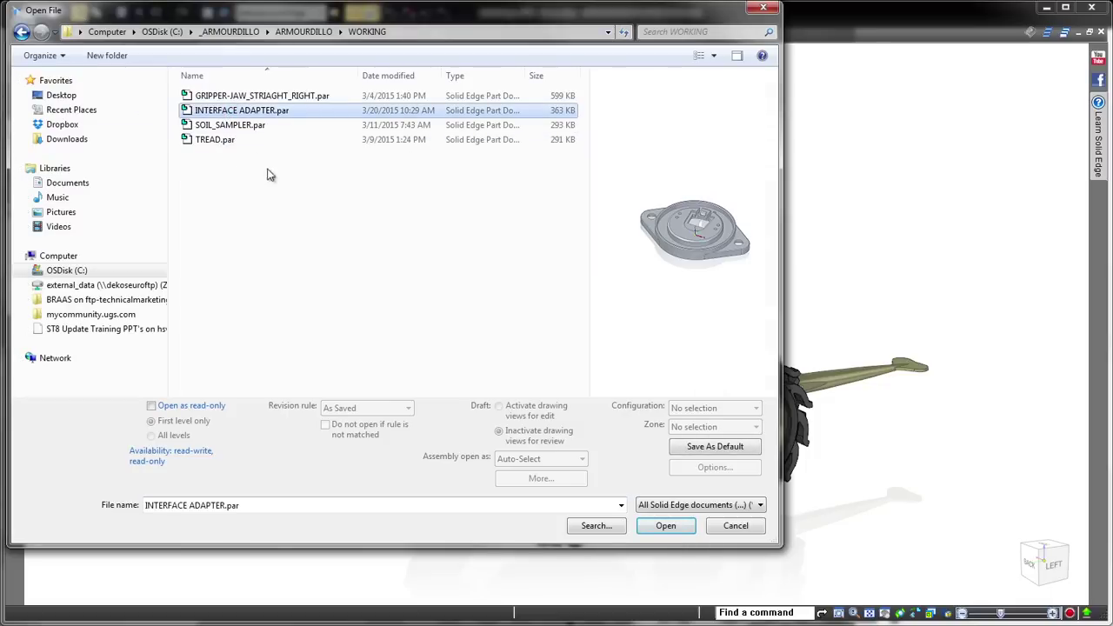
pyautogui.click(665, 526)
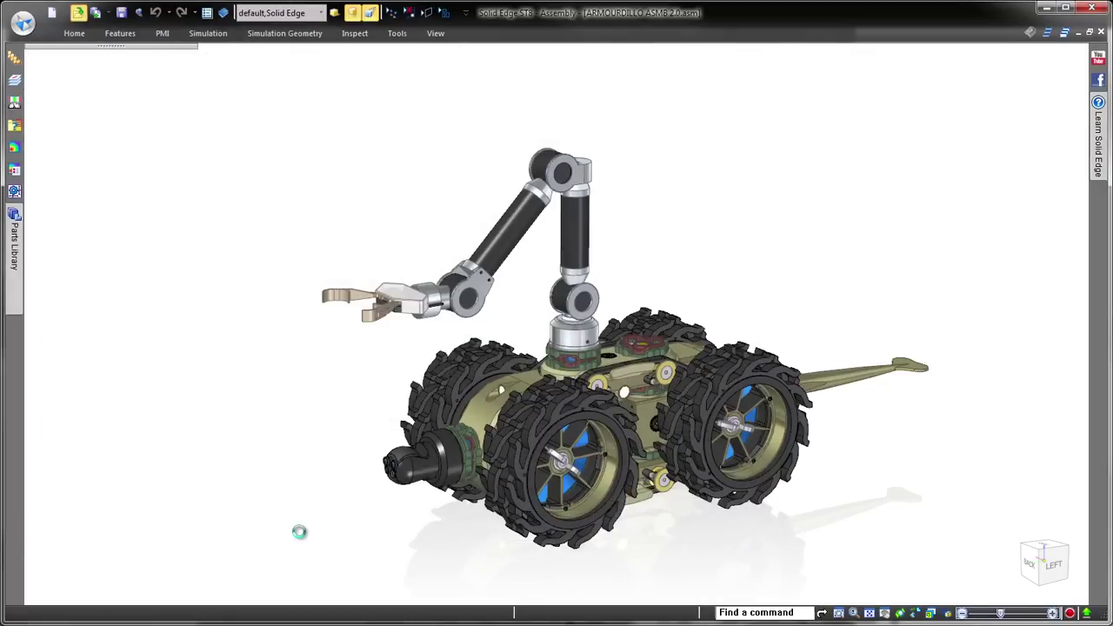
# Step: Select the latch tab's front face and review the Design Intent help page and demonstration video
pyautogui.scroll(8, 1018, 239)
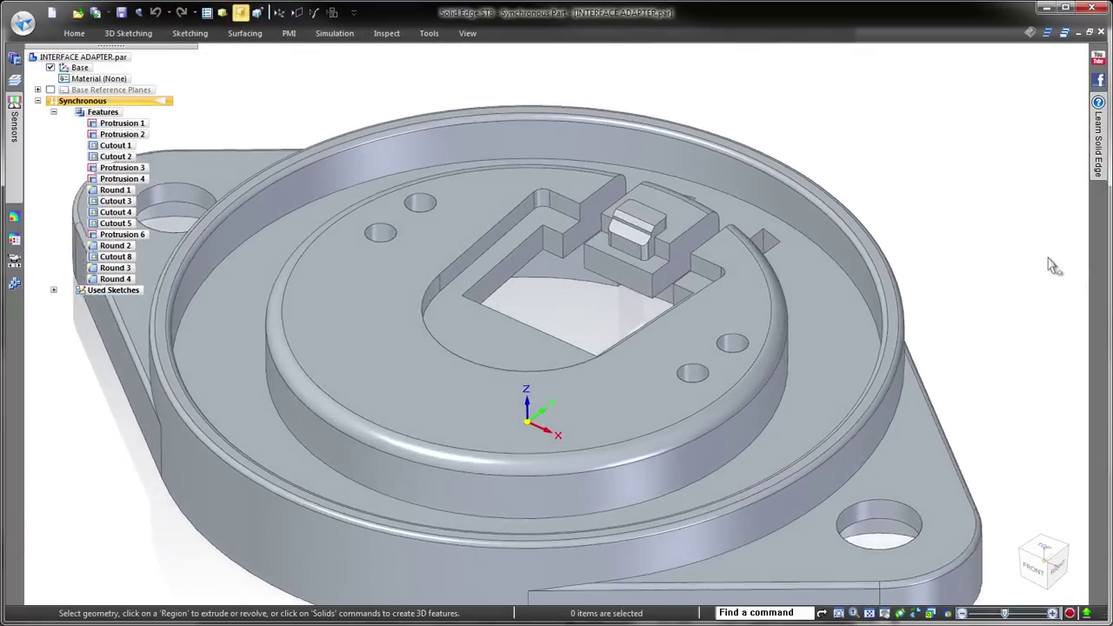
pyautogui.scroll(2, 1018, 241)
pyautogui.scroll(4, 510, 418)
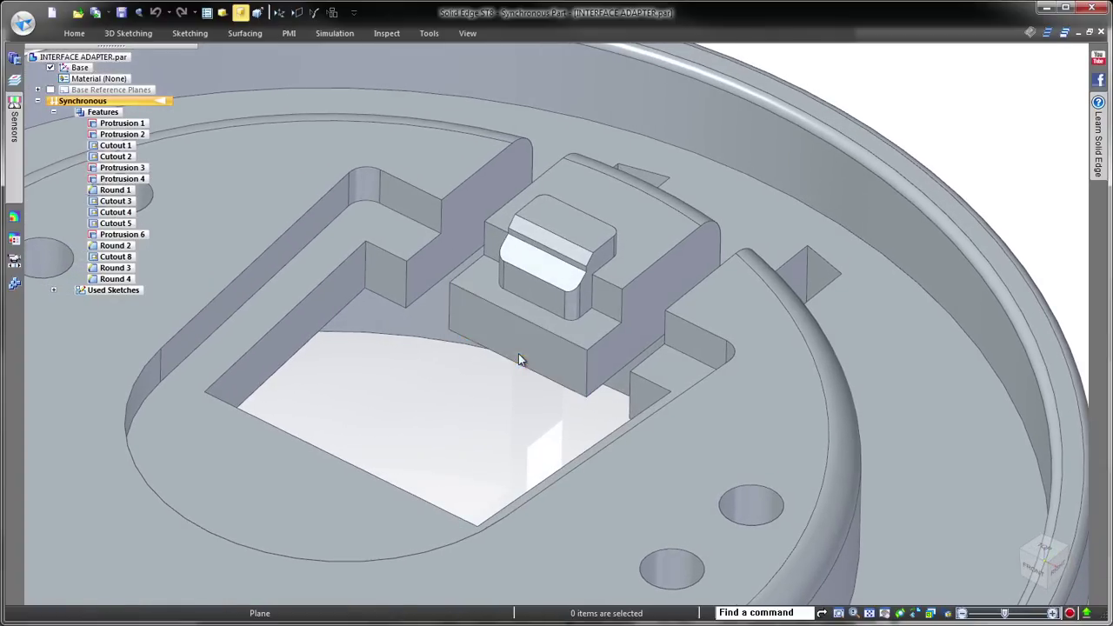
pyautogui.click(518, 355)
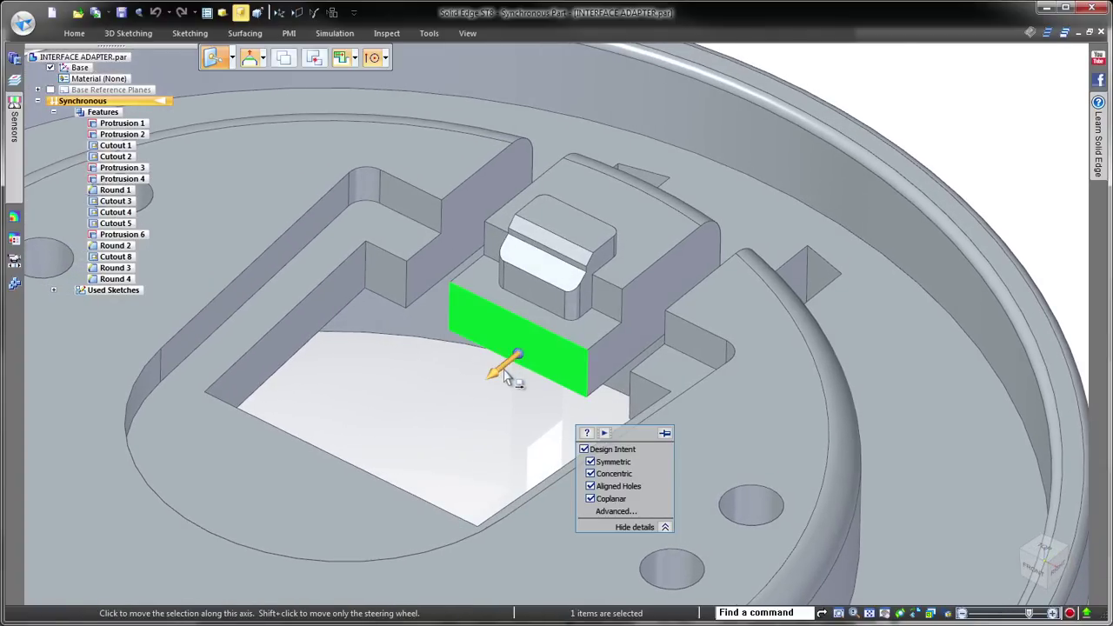
pyautogui.click(586, 434)
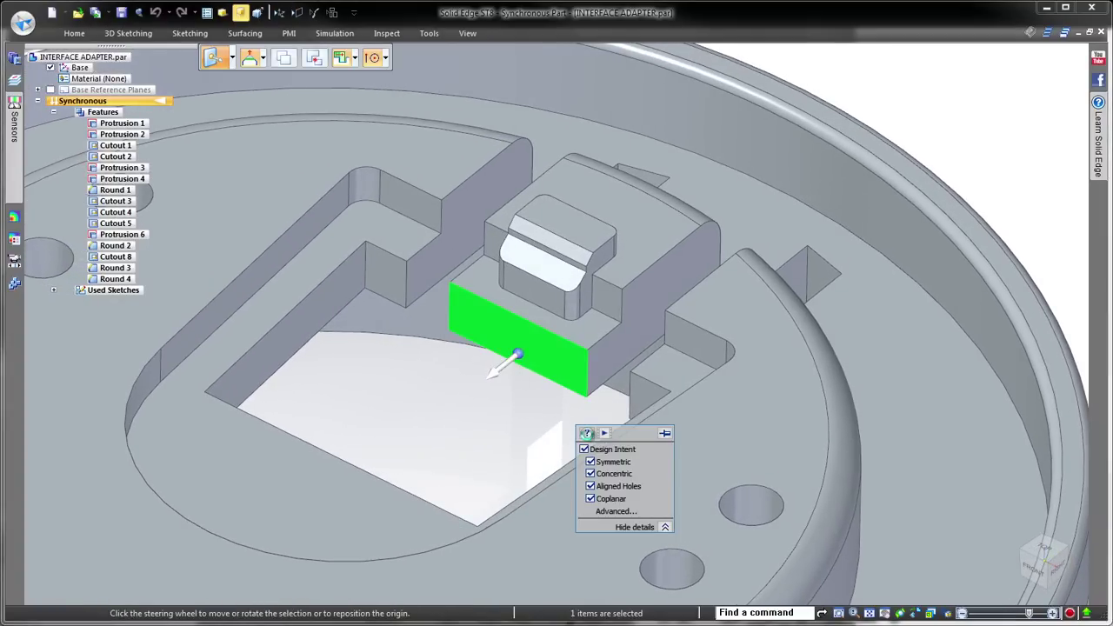
pyautogui.moveTo(873, 306); pyautogui.dragTo(842, 483)
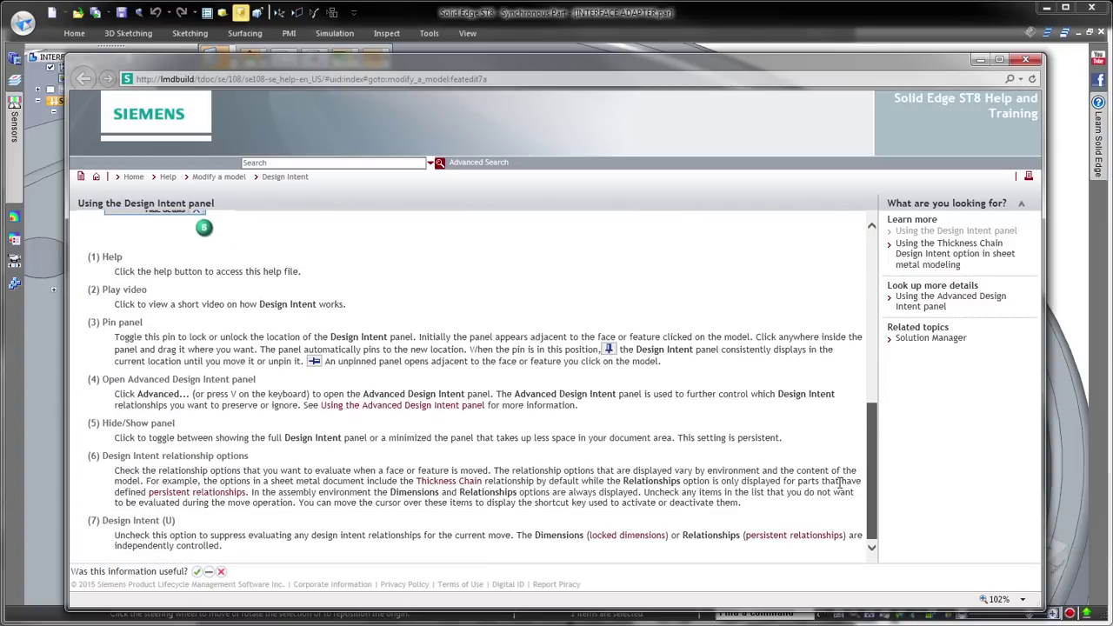
pyautogui.scroll(10, 842, 484)
pyautogui.click(1025, 60)
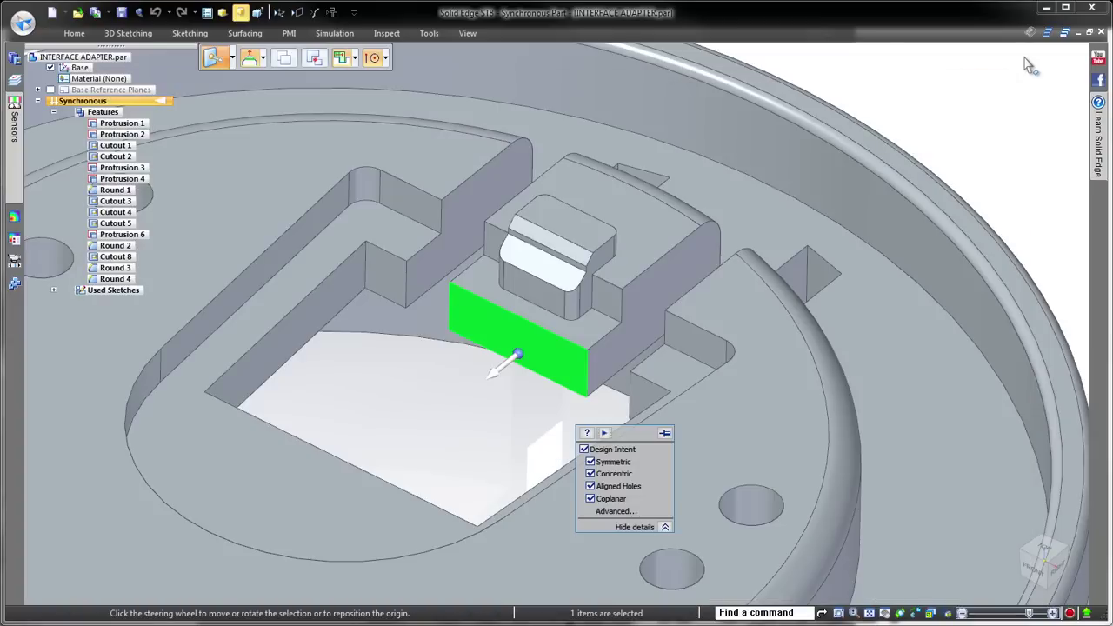
pyautogui.click(604, 433)
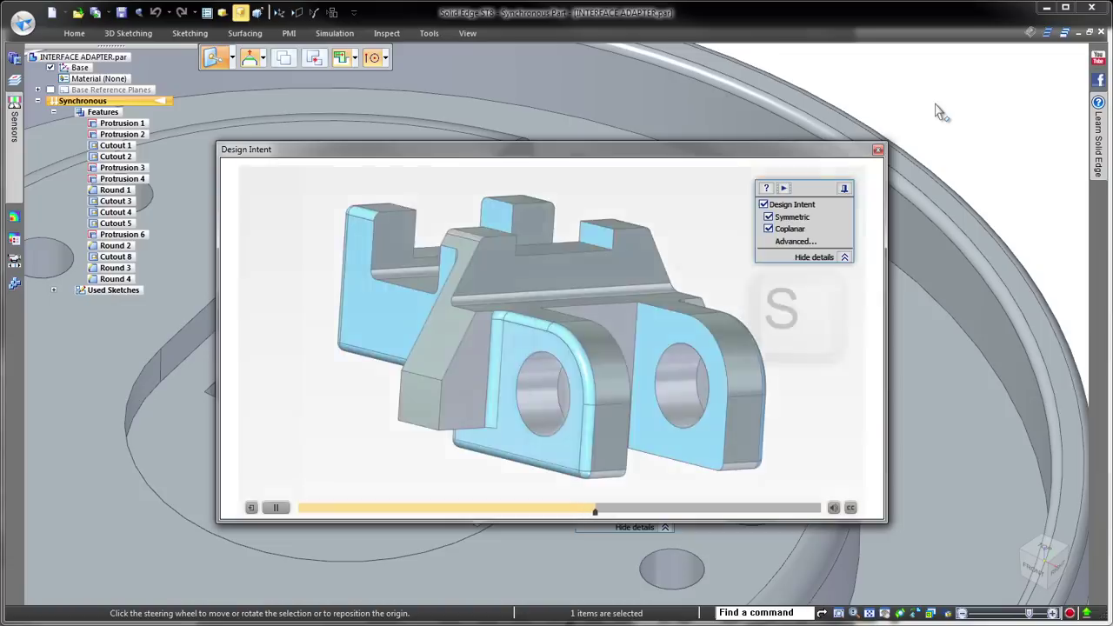
pyautogui.click(878, 150)
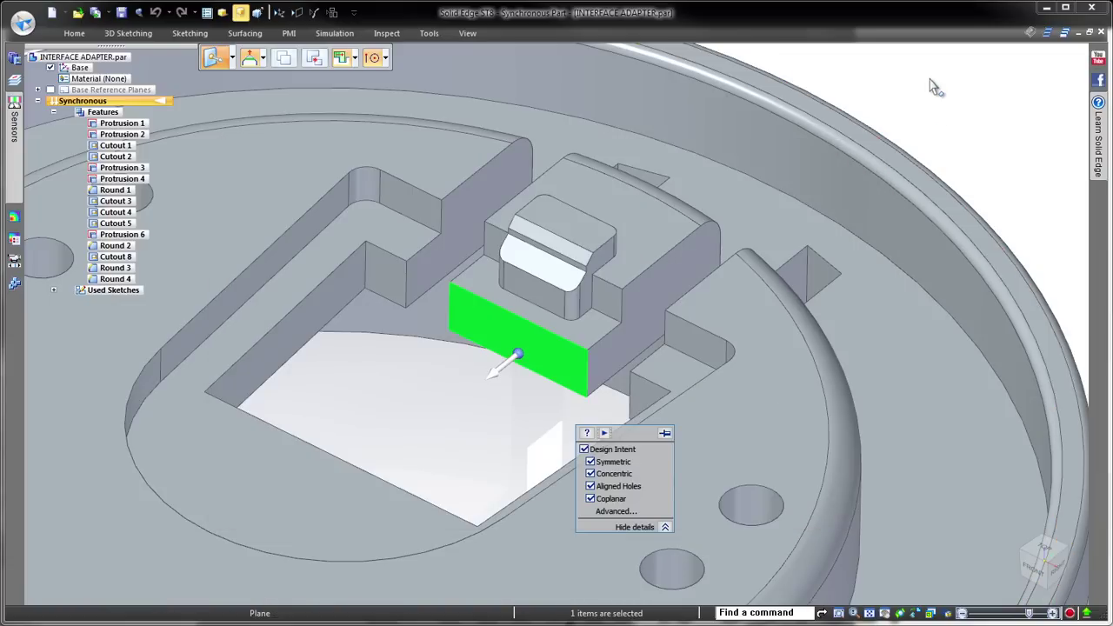
# Step: Move the latch tab's front face across the opening to the opposite side with the Coplanar relationship turned off
pyautogui.click(501, 372)
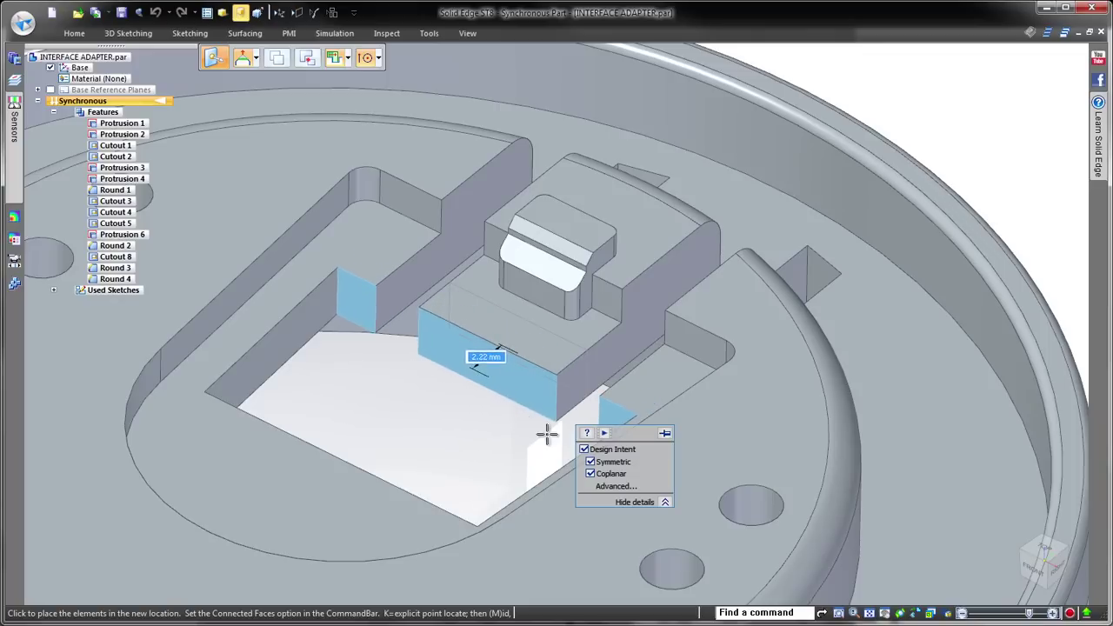
pyautogui.click(595, 475)
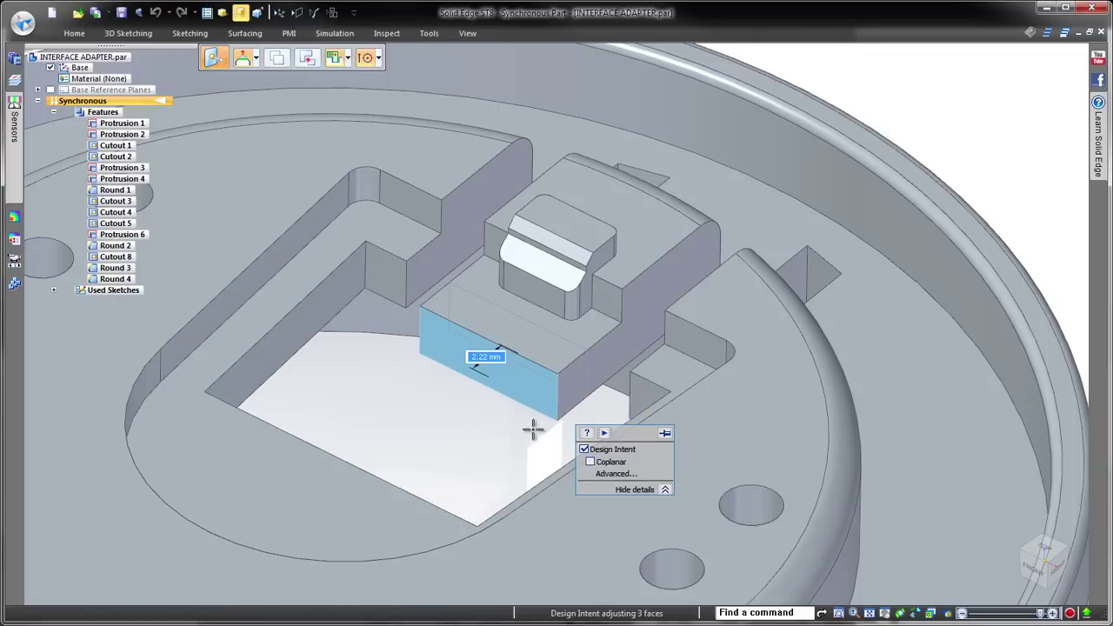
pyautogui.click(279, 483)
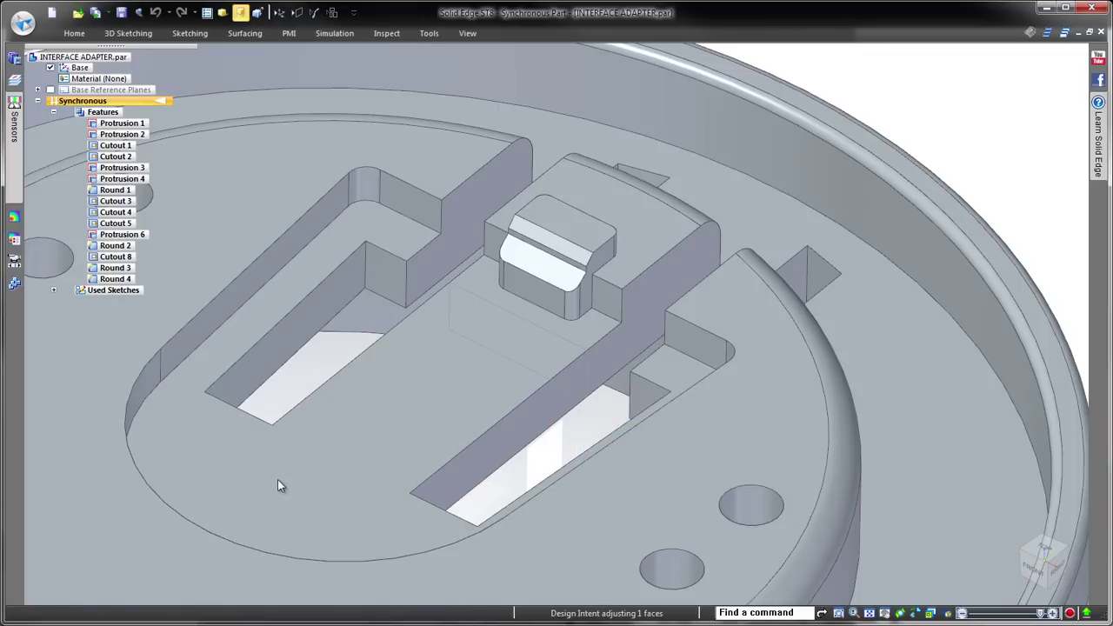
# Step: Sketch a circle by center point on the locked recess floor plane, spanning the extended tab and both slots
pyautogui.hotkey('alt', 'F5')
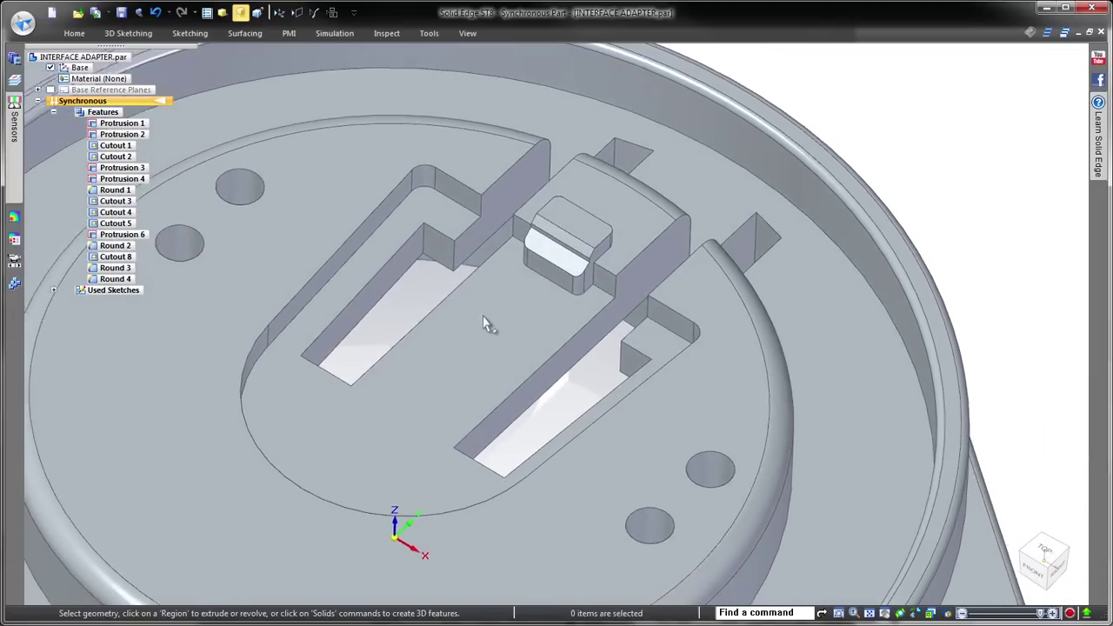
pyautogui.rightClick(393, 330)
pyautogui.click(416, 294)
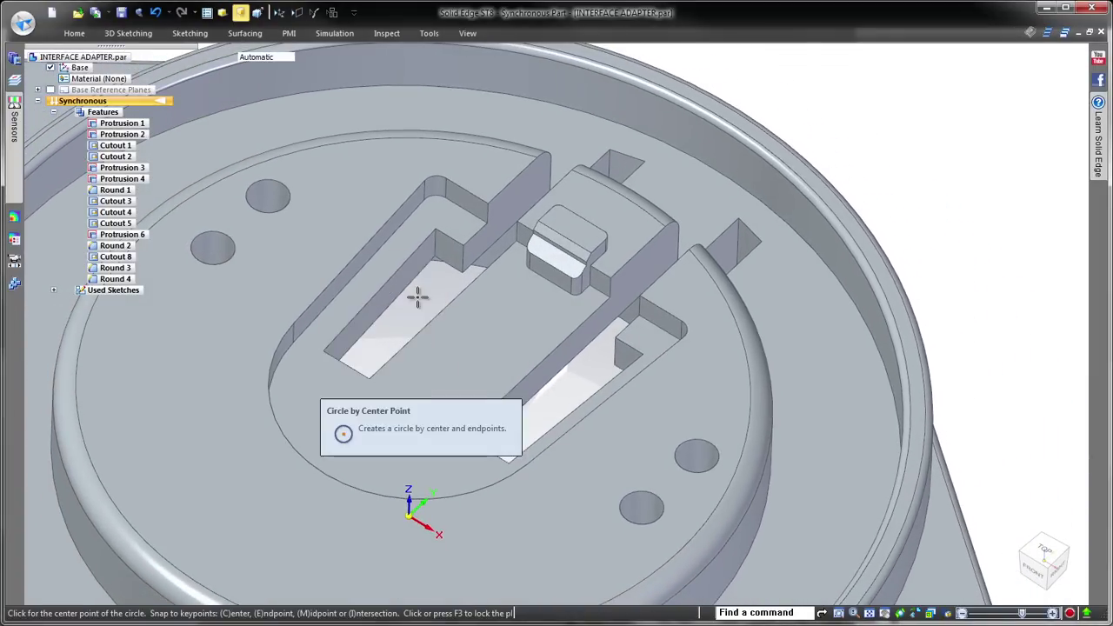
pyautogui.press('F3')
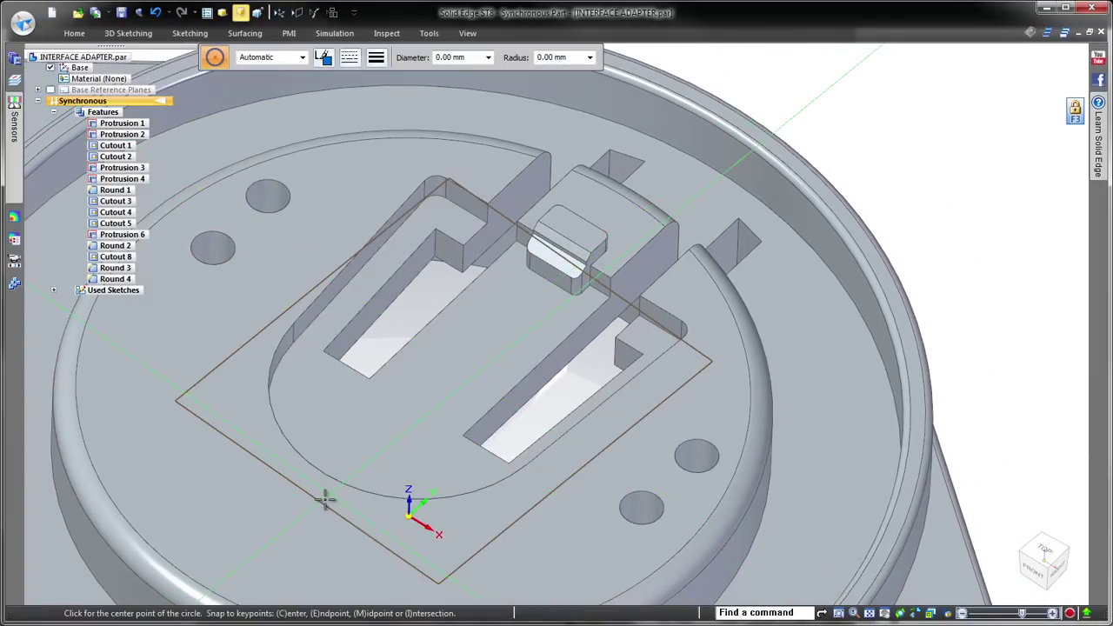
pyautogui.click(416, 405)
pyautogui.click(342, 363)
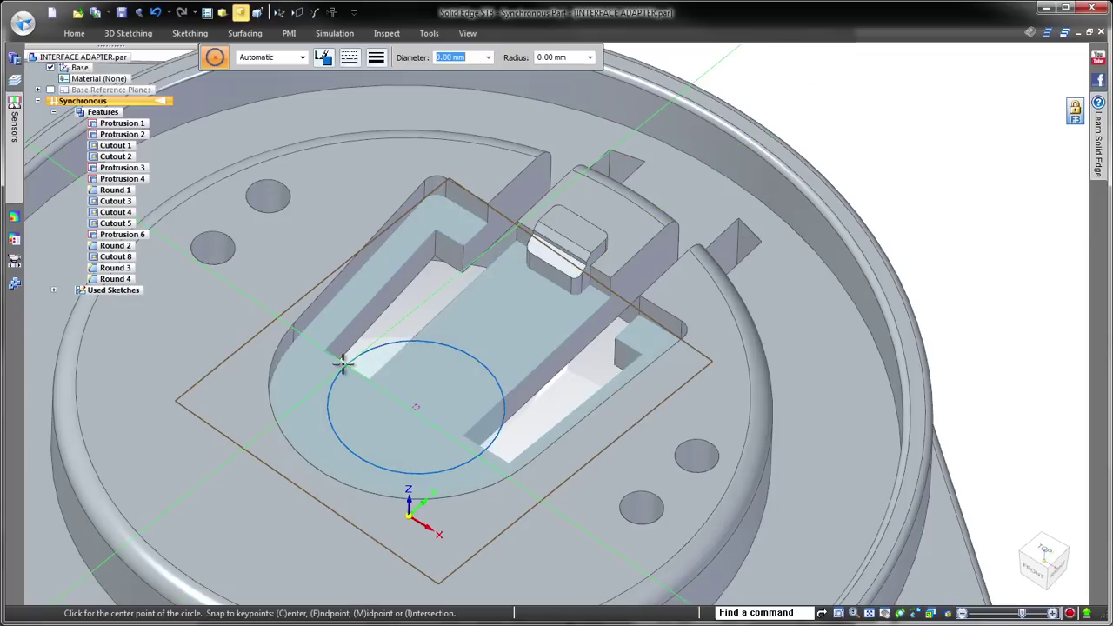
pyautogui.press('Escape')
# Step: Cut the circular region down through the recess floor to separate the tab's end
pyautogui.click(433, 412)
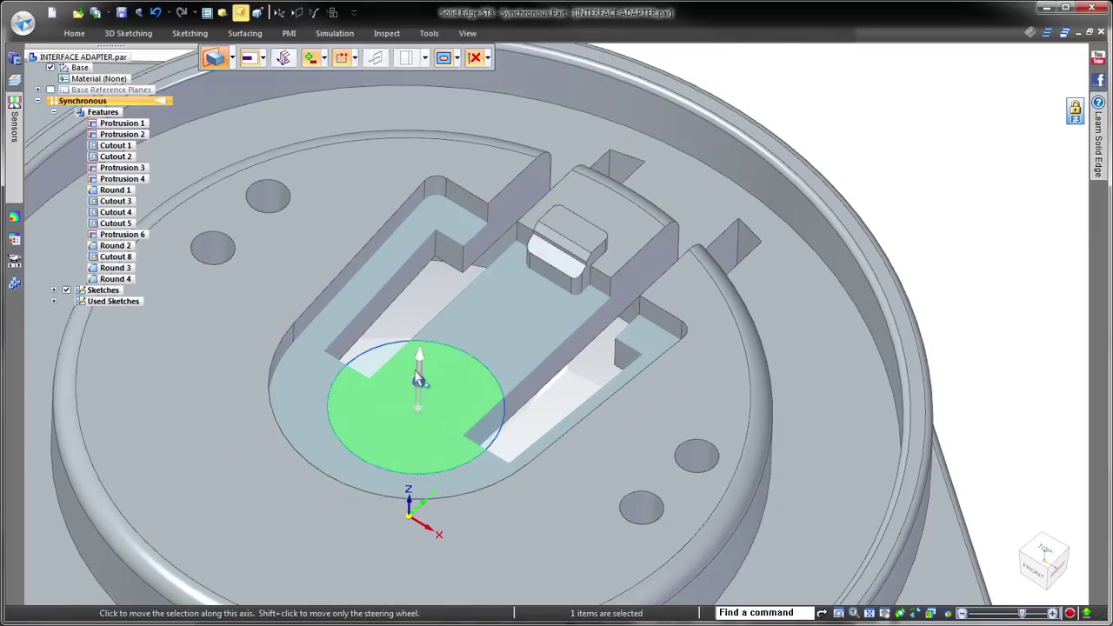
pyautogui.click(418, 379)
pyautogui.click(418, 438)
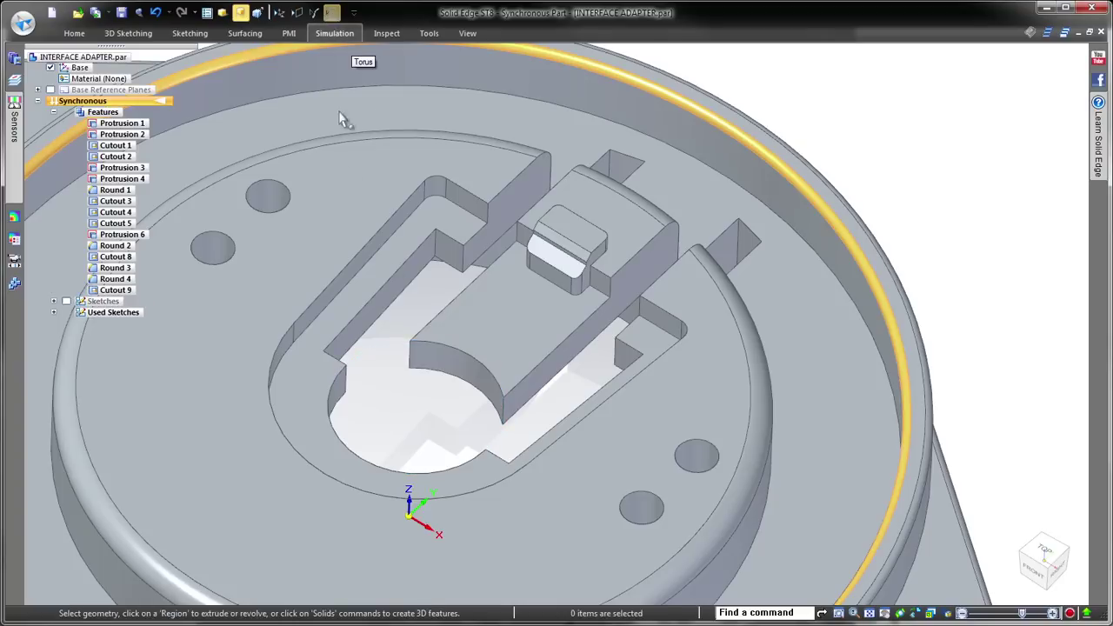
# Step: Round the two vertical corner edges at the tab's free end with a 0.50 mm radius
pyautogui.moveTo(386, 348); pyautogui.dragTo(380, 379, button='right')
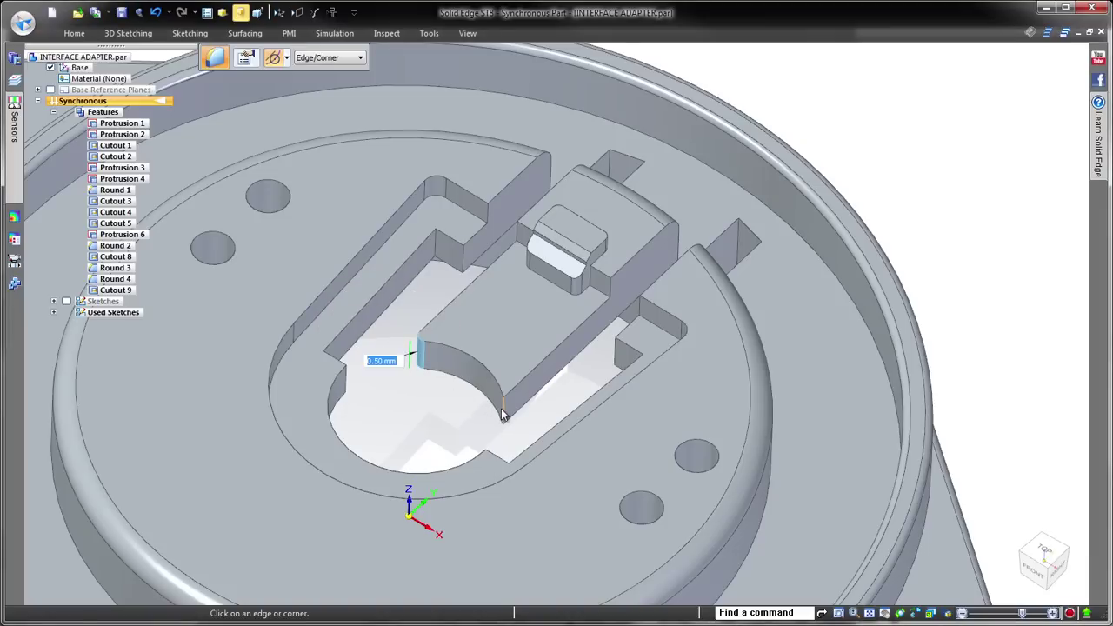
pyautogui.press('Return')
pyautogui.press('Escape')
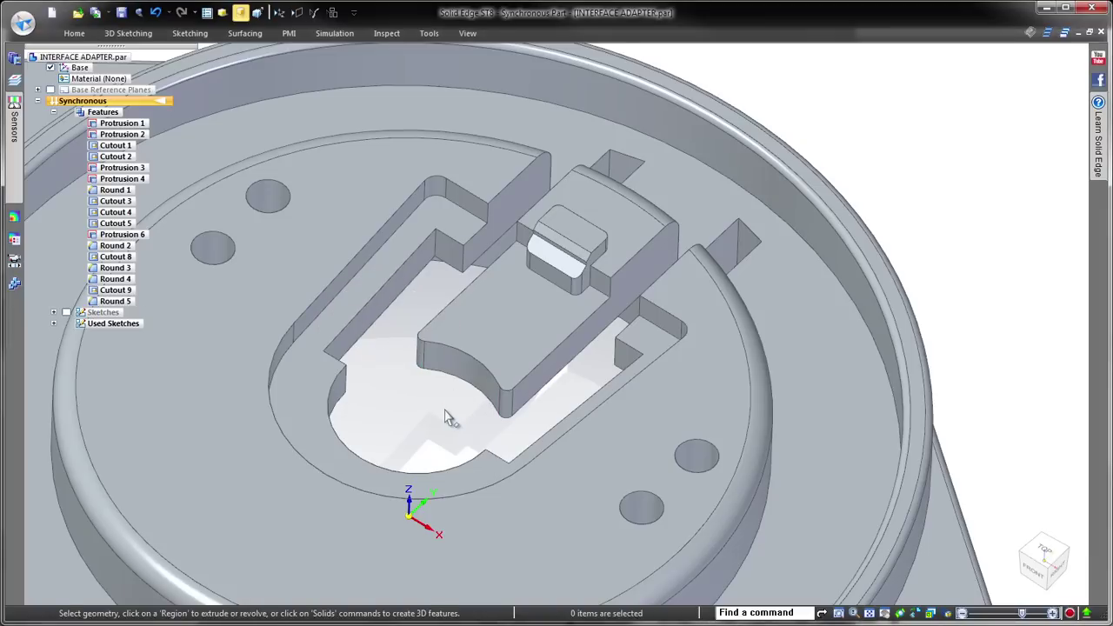
# Step: Select the opening's long inner side wall and place the steering wheel flat at the circular cutout's center
pyautogui.moveTo(441, 411); pyautogui.dragTo(433, 406, button='middle')
pyautogui.scroll(3, 427, 400)
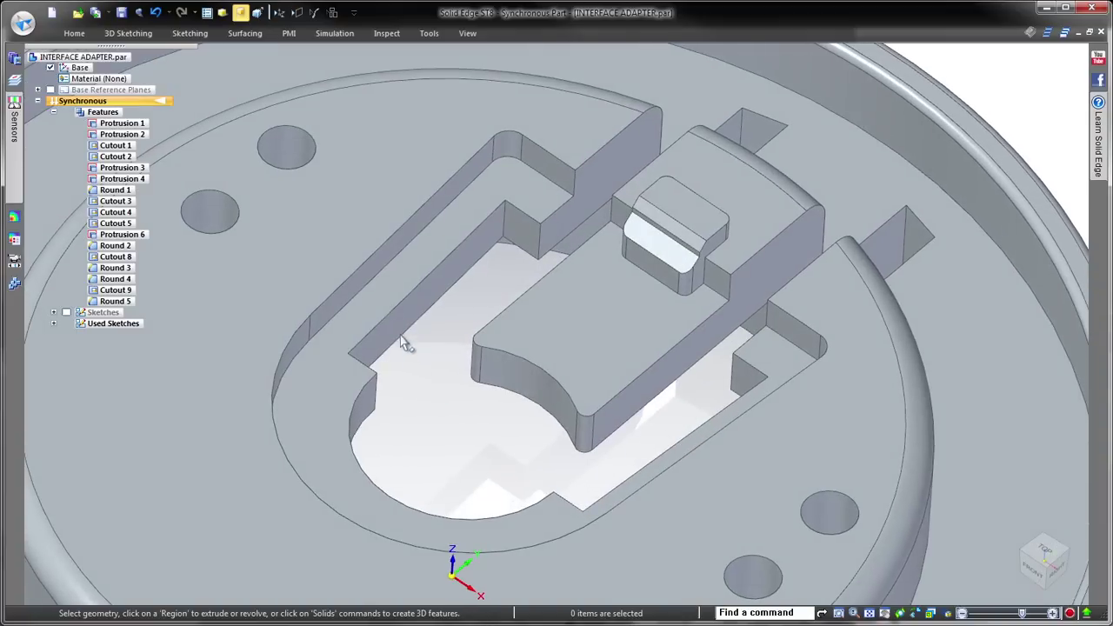
pyautogui.click(401, 332)
pyautogui.click(400, 332)
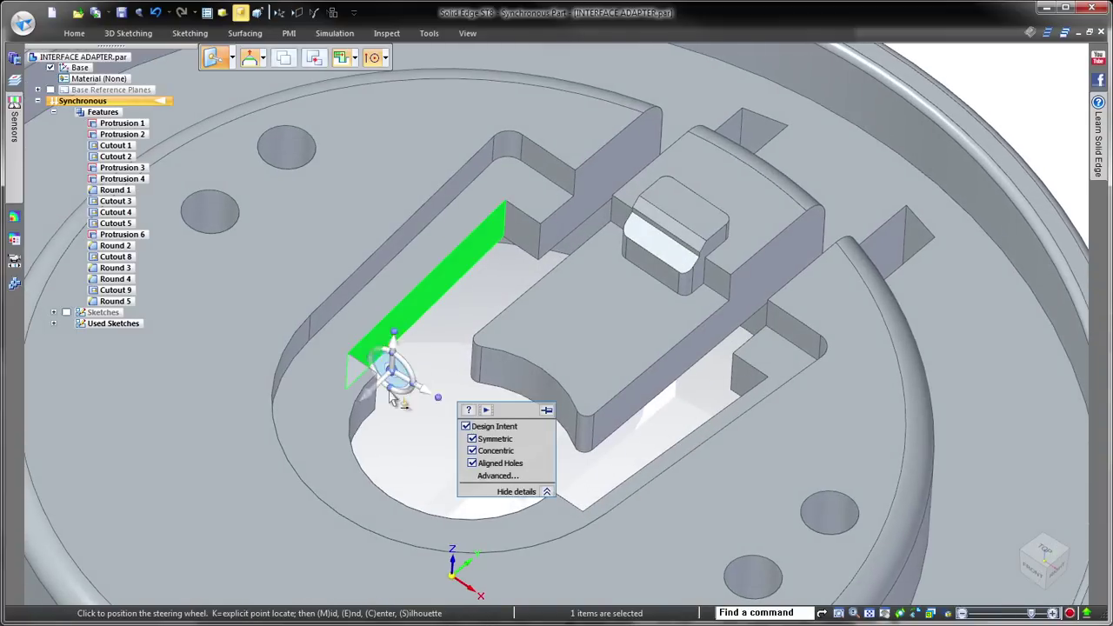
pyautogui.click(369, 482)
pyautogui.scroll(-1, 385, 473)
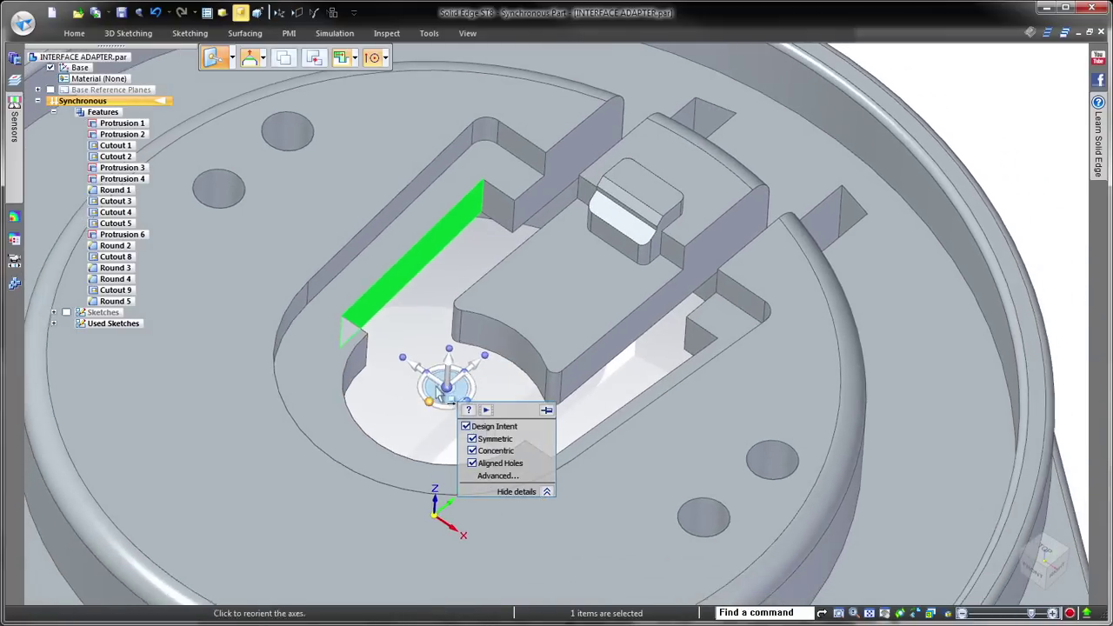
# Step: Rotate the side wall outward about the vertical axis with the Parallel relationship enabled in the advanced Design Intent options
pyautogui.click(452, 367)
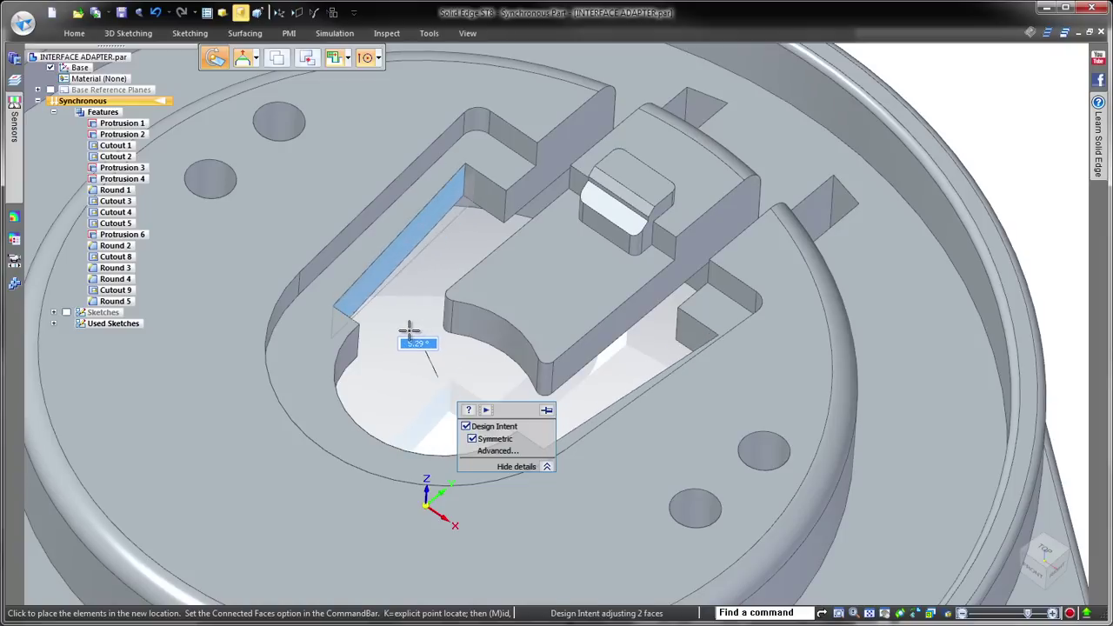
pyautogui.click(483, 454)
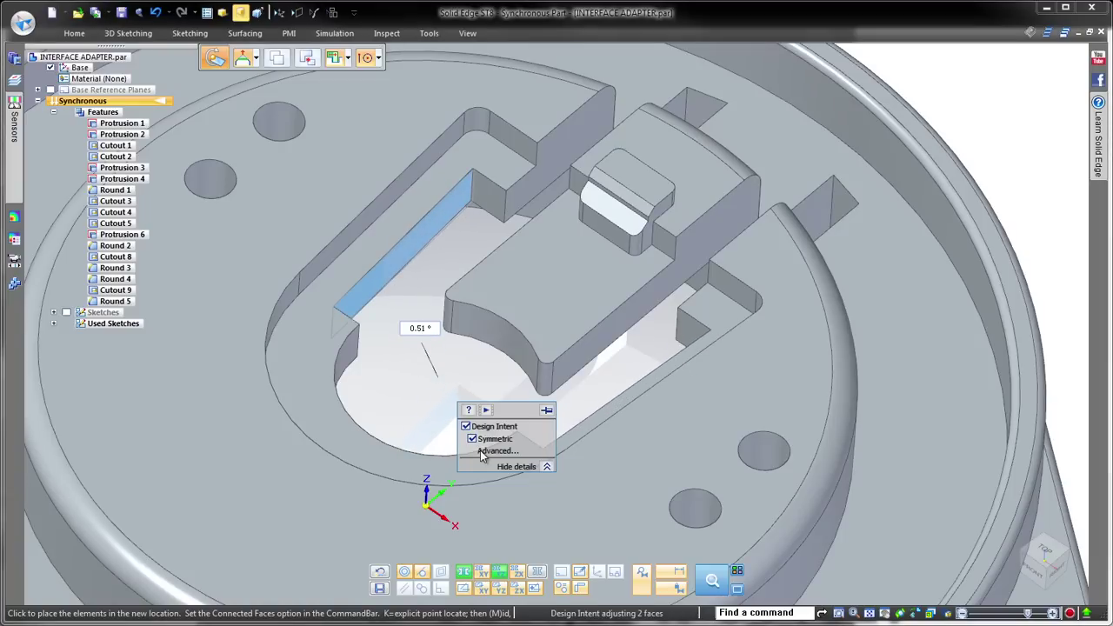
pyautogui.click(405, 593)
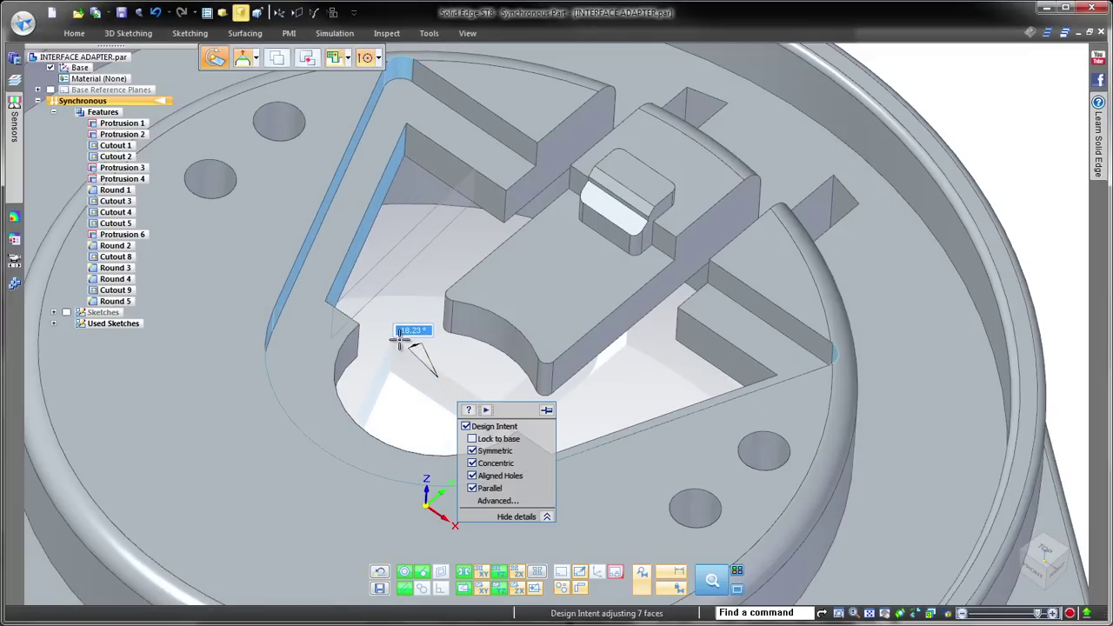
pyautogui.press('Return')
pyautogui.click(934, 89)
# Step: Select all faces of the raised catch block and move it about 5 mm toward the tab's free end, adjusting the Connected Faces option
pyautogui.hotkey('ctrl', 't')
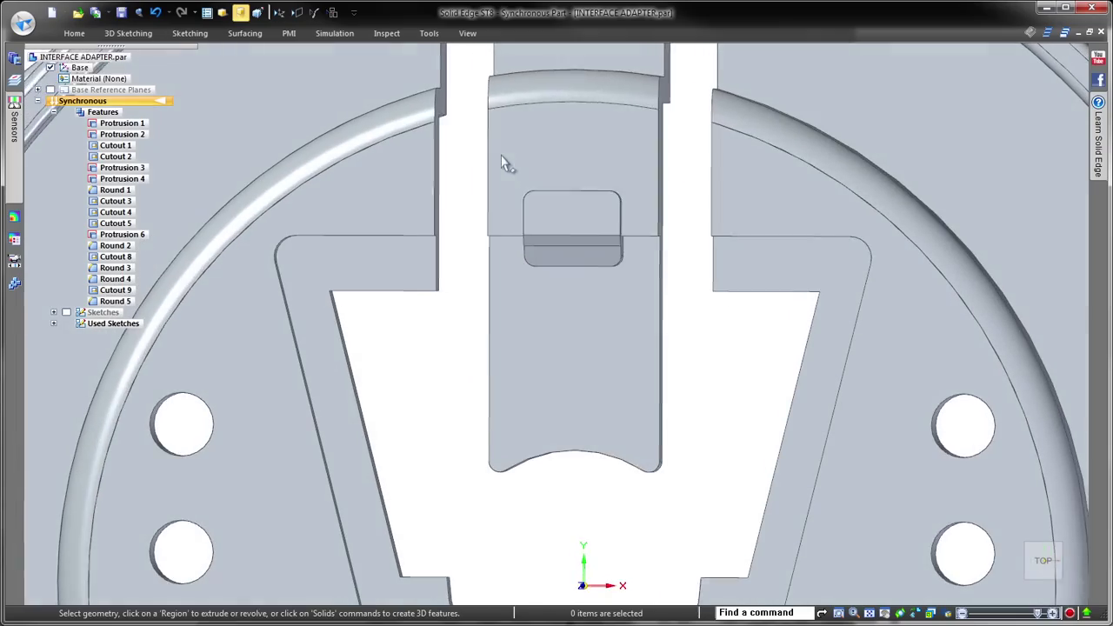
pyautogui.moveTo(512, 173); pyautogui.dragTo(644, 290)
pyautogui.moveTo(644, 290); pyautogui.dragTo(679, 15, button='middle')
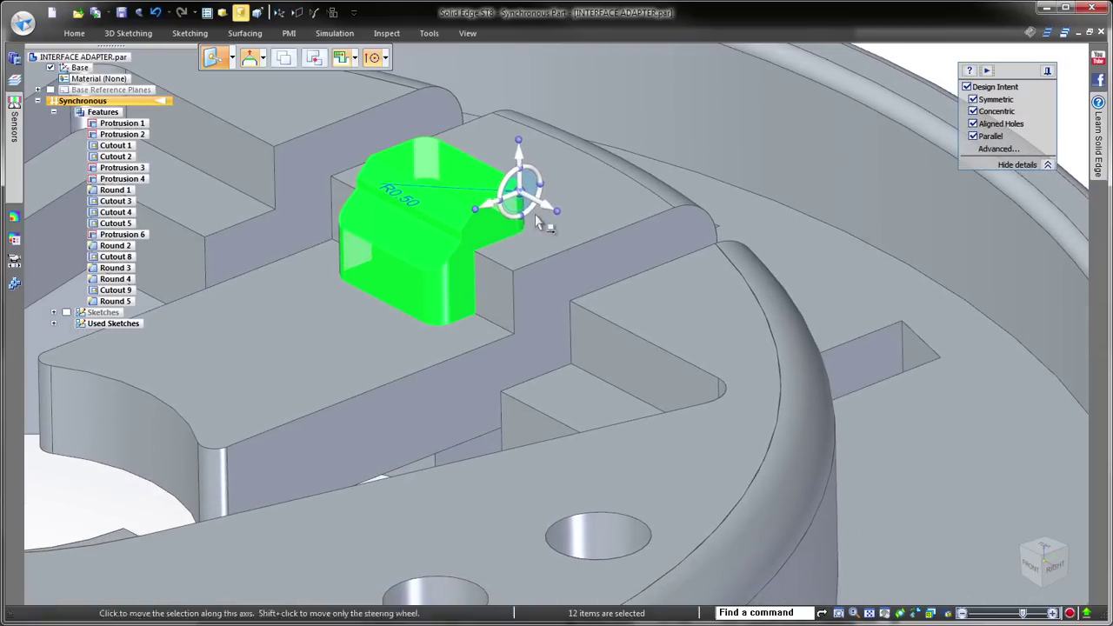
pyautogui.click(518, 187)
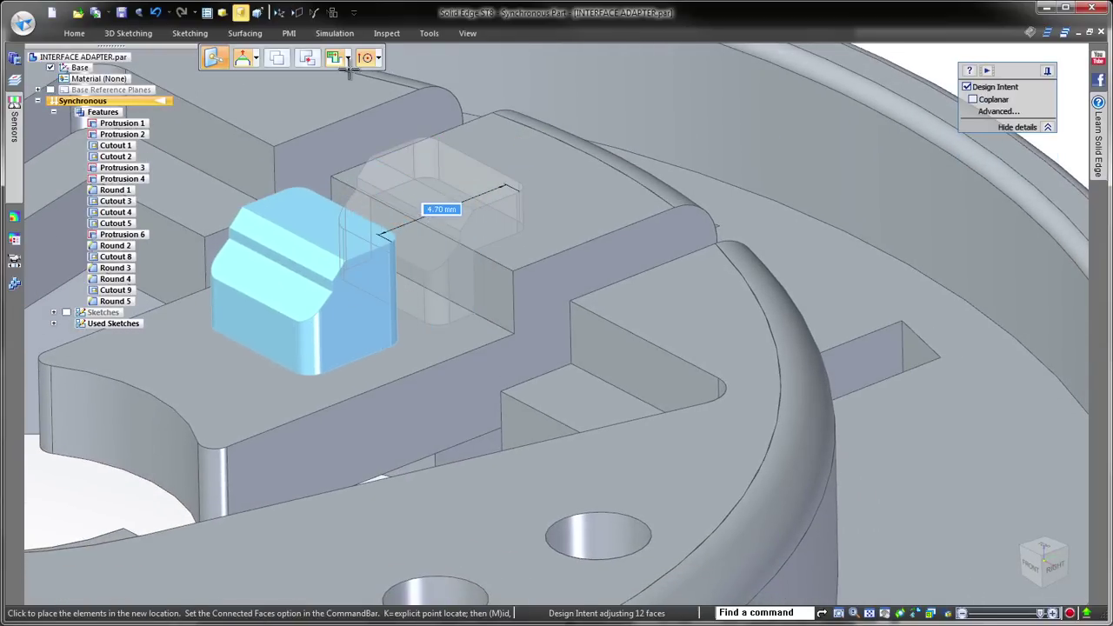
pyautogui.click(365, 95)
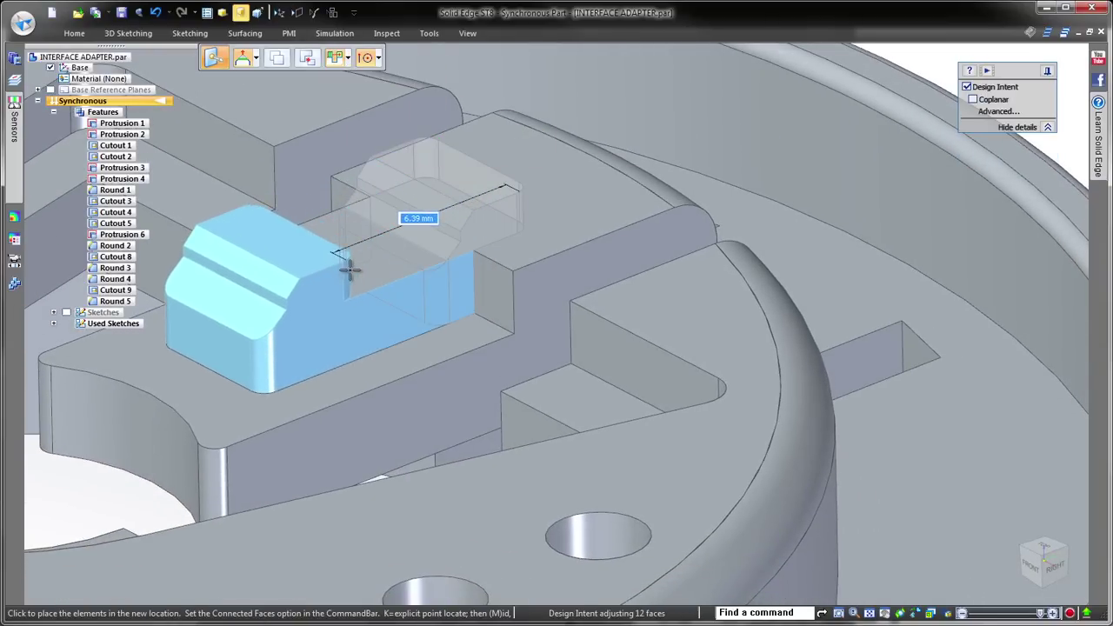
pyautogui.click(347, 59)
pyautogui.click(353, 78)
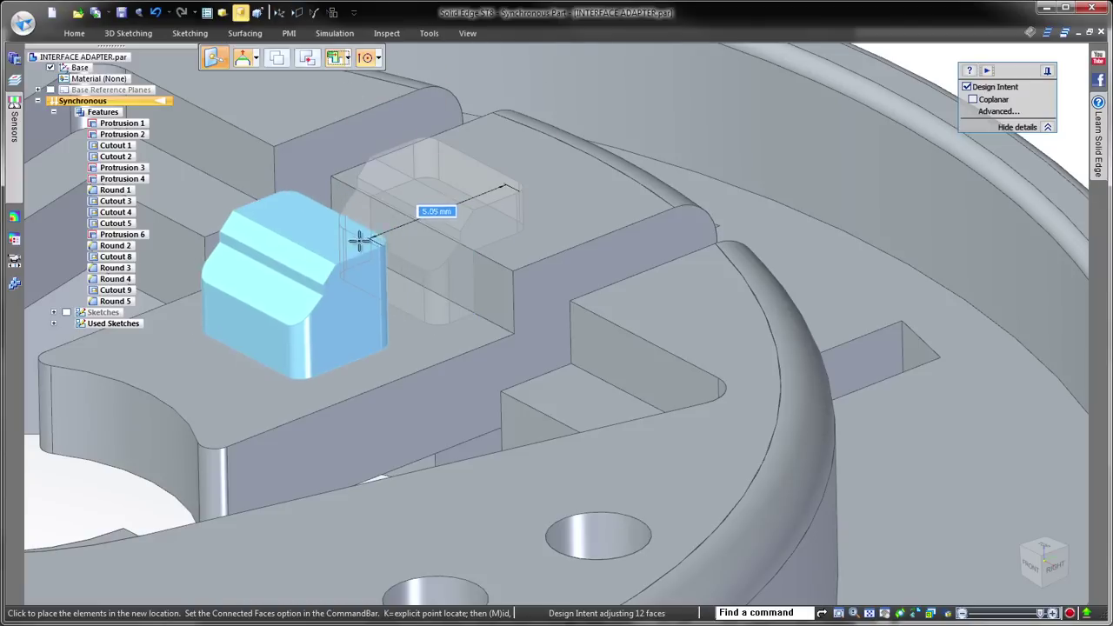
pyautogui.press('Return')
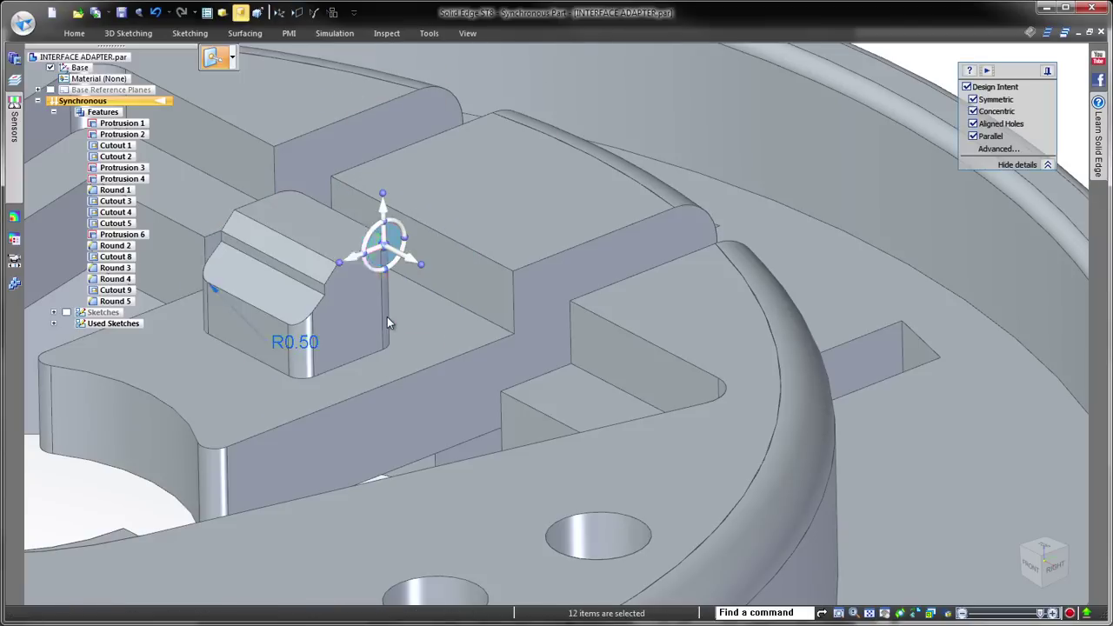
pyautogui.press('Escape')
# Step: Lock sketching to the raised disc's top face and draw a symmetric 8 mm horizontal line just below the opening's rounded end
pyautogui.hotkey('ctrl', 't')
pyautogui.hotkey('ctrl', 't')
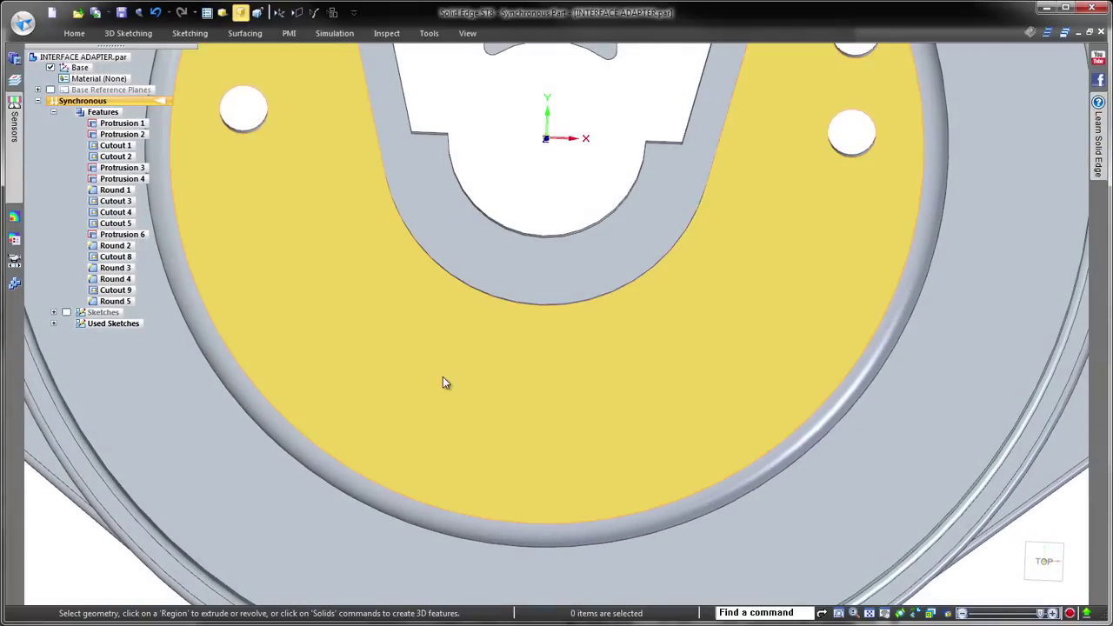
pyautogui.click(439, 377)
pyautogui.press('l')
pyautogui.press('F3')
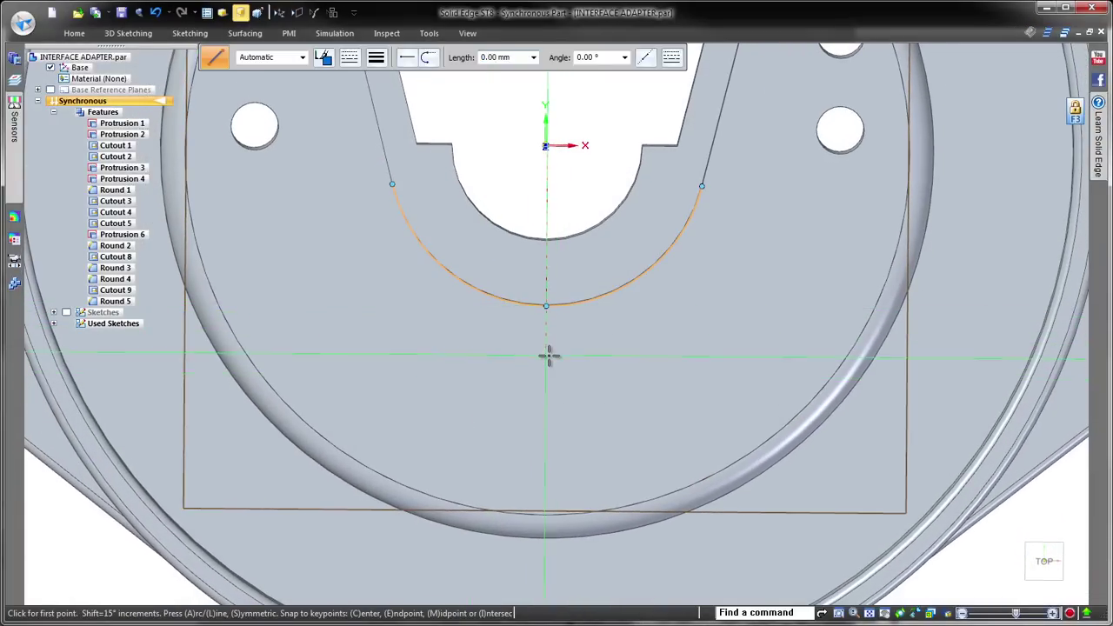
pyautogui.click(548, 355)
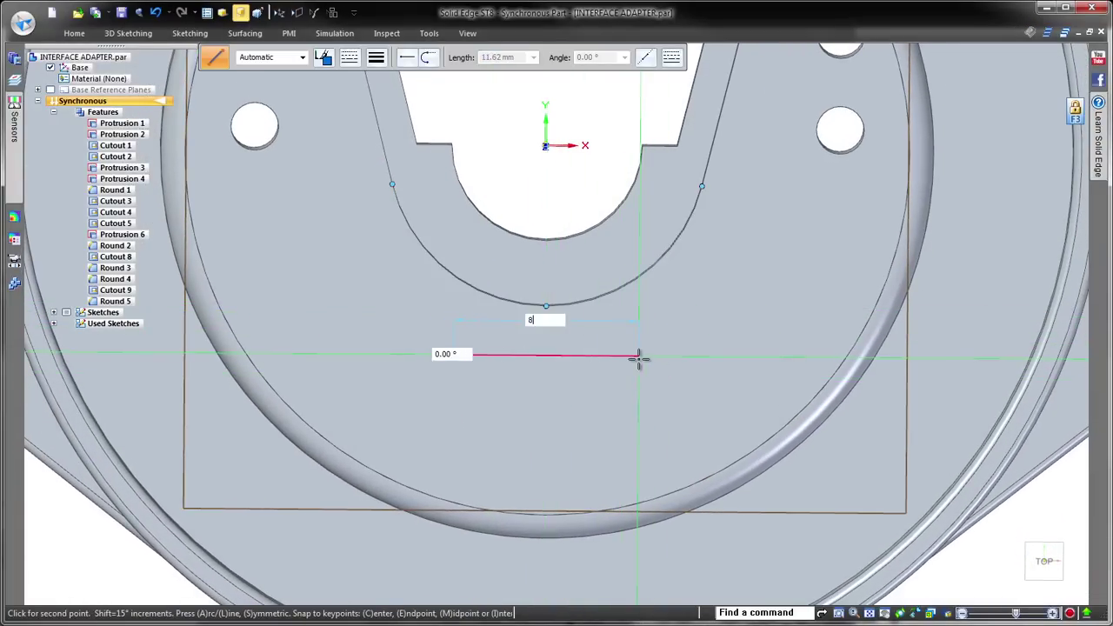
pyautogui.click(639, 356)
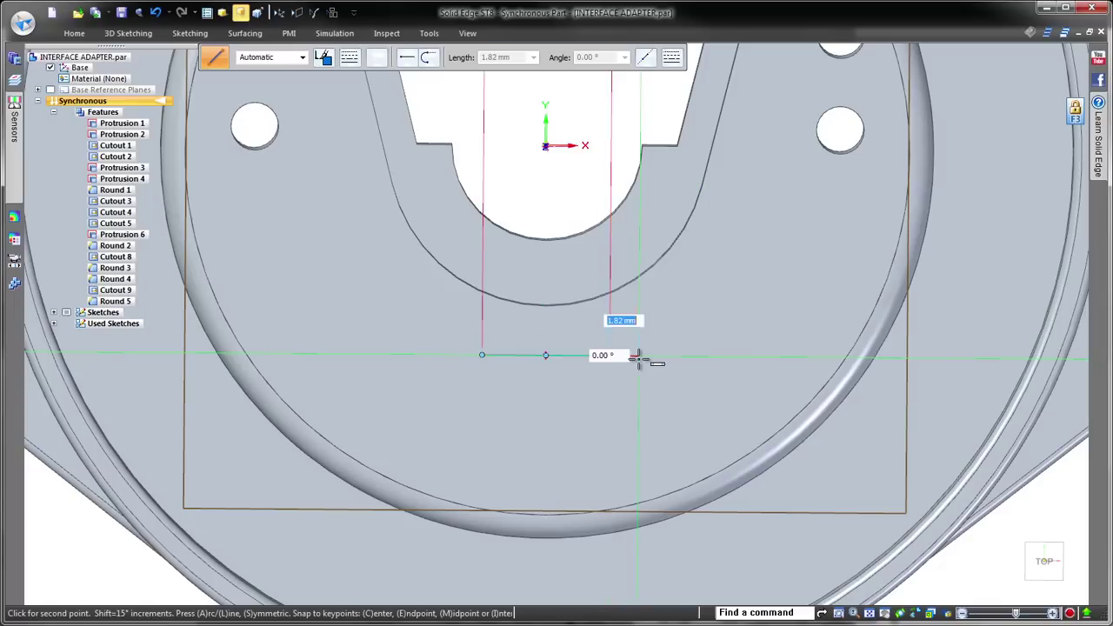
# Step: Draw two lines from the 8 mm line's ends, flaring outward past the opening's curved edge
pyautogui.click(629, 259)
pyautogui.rightClick(629, 259)
pyautogui.click(482, 355)
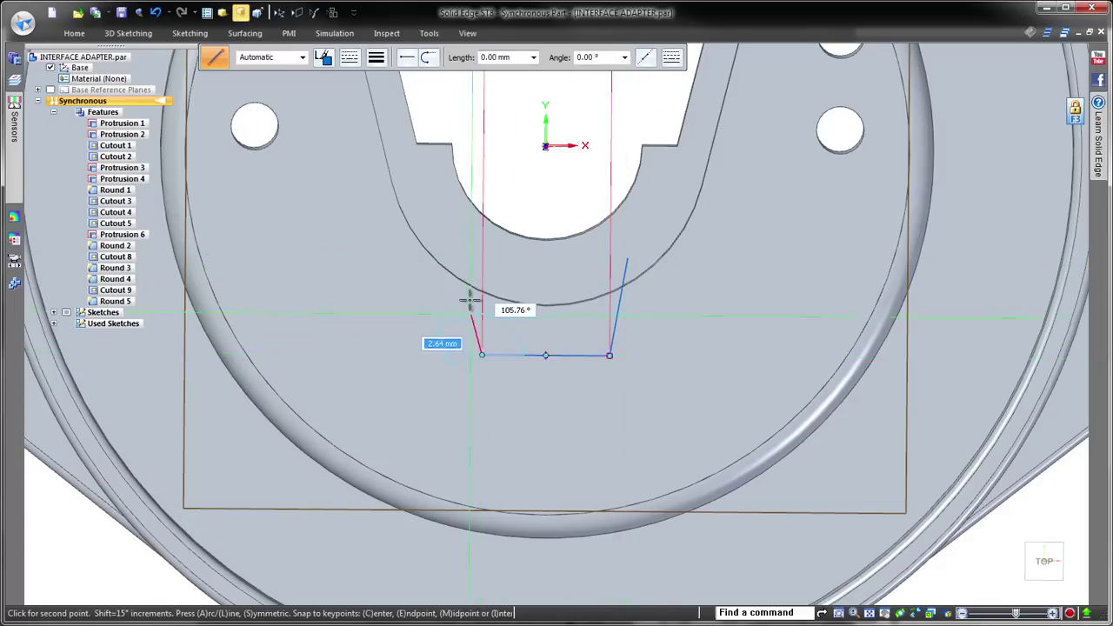
pyautogui.click(464, 253)
pyautogui.press('Escape')
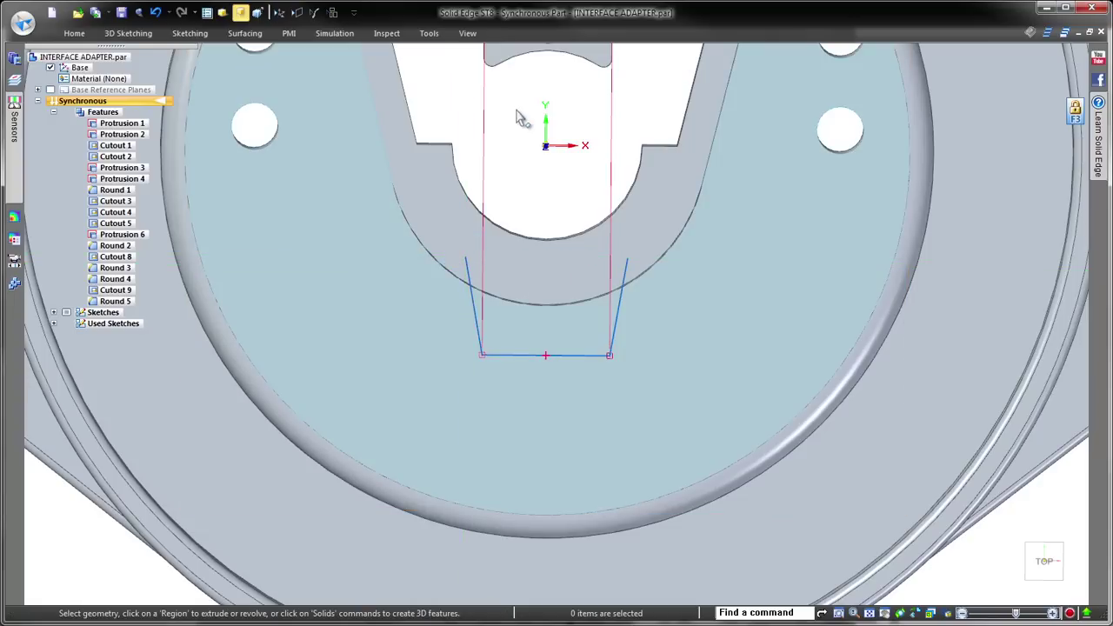
# Step: Cut the closed sketch region down to the level of the circular cutout's upper edge, and hide the PMI dimensions
pyautogui.moveTo(517, 112); pyautogui.dragTo(345, 224, button='middle')
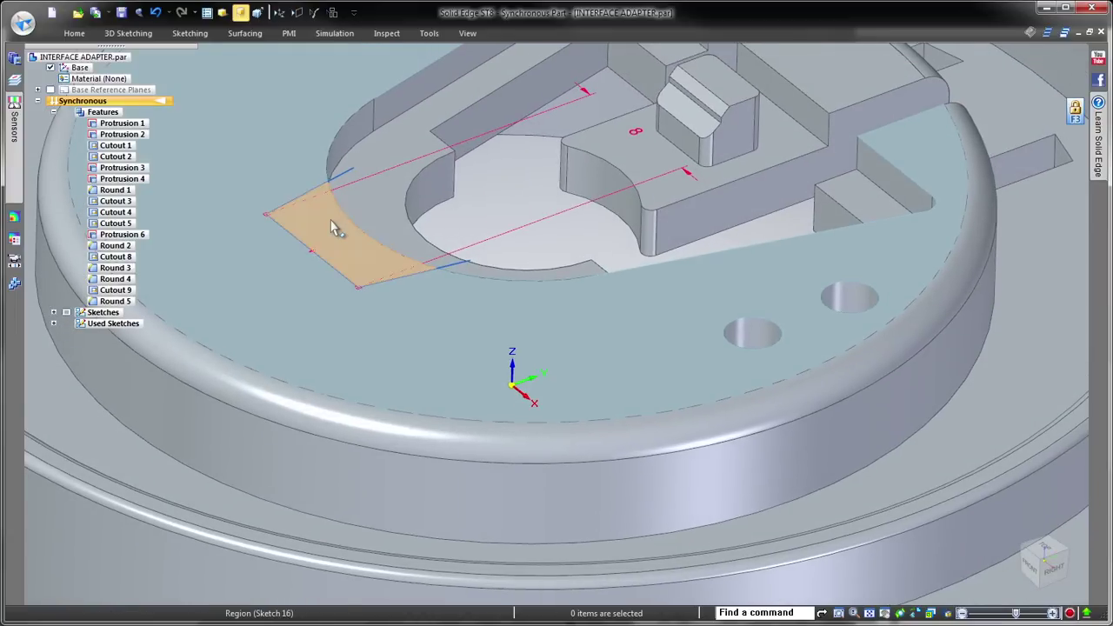
pyautogui.click(336, 224)
pyautogui.click(330, 202)
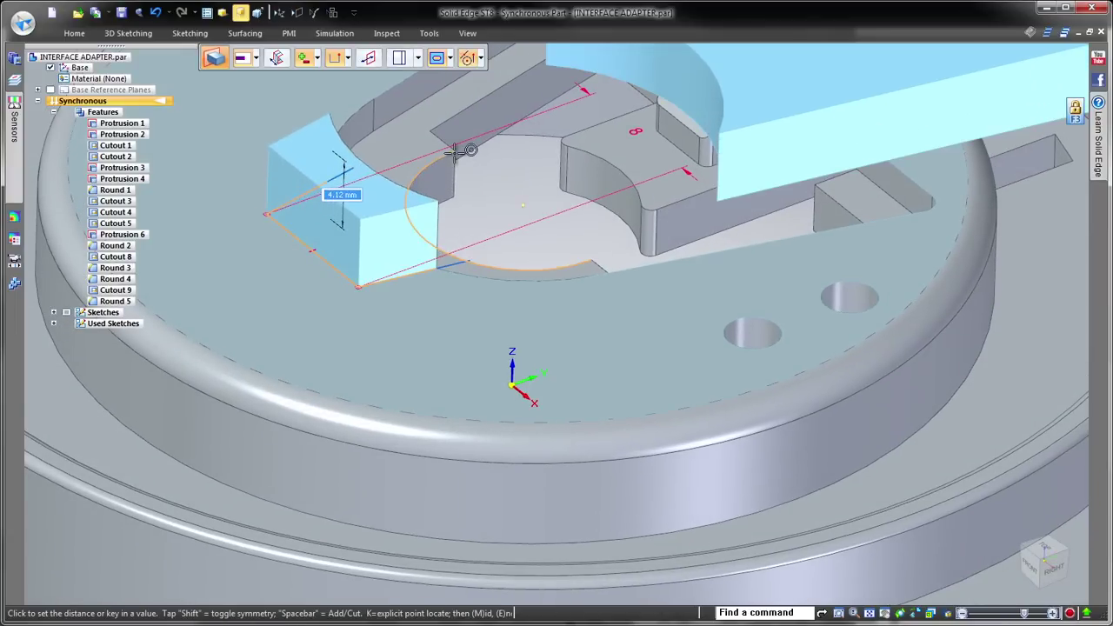
pyautogui.press('space')
pyautogui.click(473, 198)
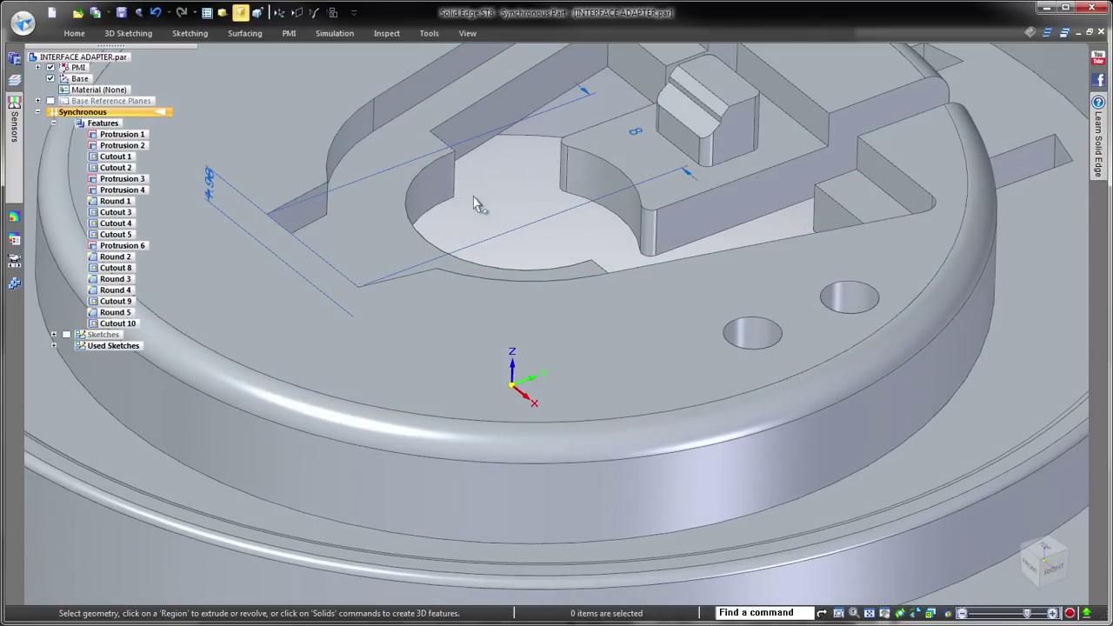
pyautogui.click(51, 67)
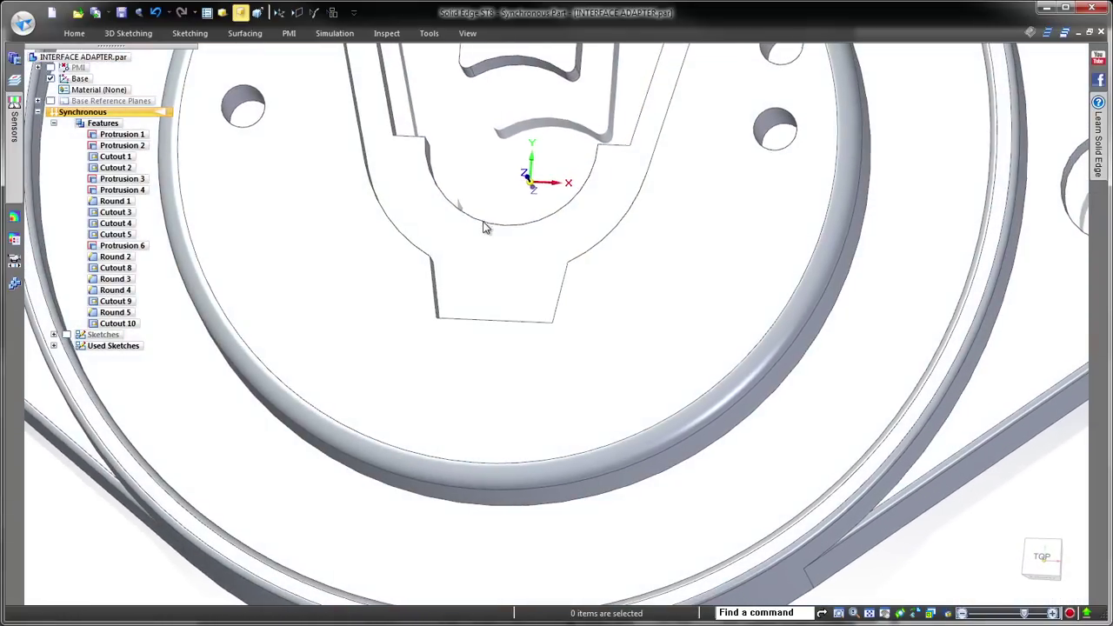
# Step: Sketch a symmetric horizontal line about 16 mm long below the new notch, centered on it
pyautogui.moveTo(479, 215); pyautogui.dragTo(517, 222, button='right')
pyautogui.click(518, 225)
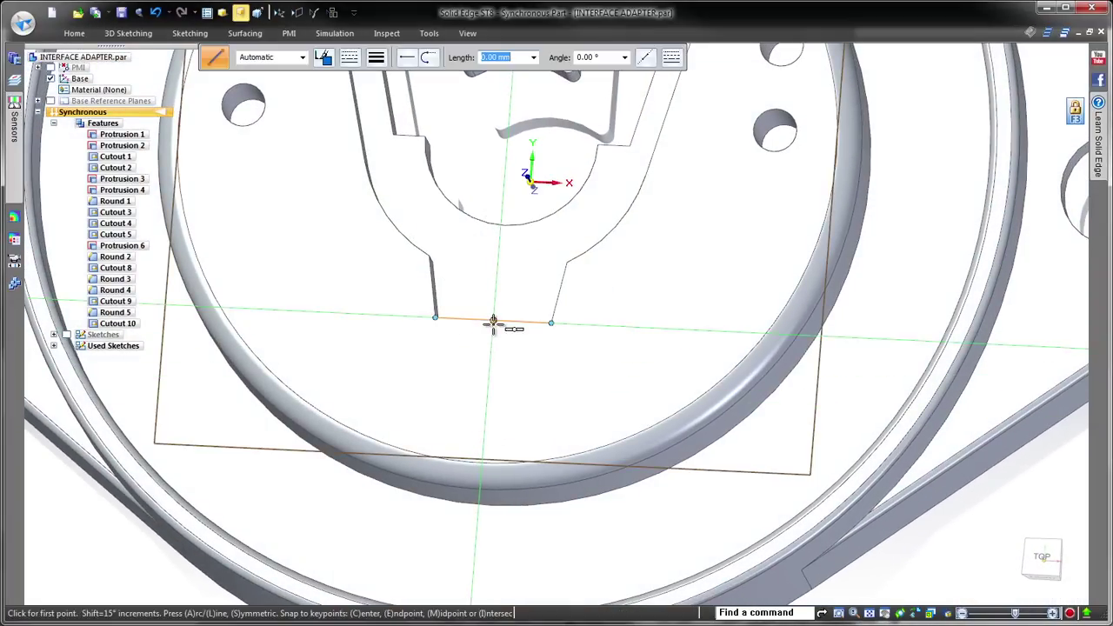
pyautogui.click(490, 374)
pyautogui.press('s')
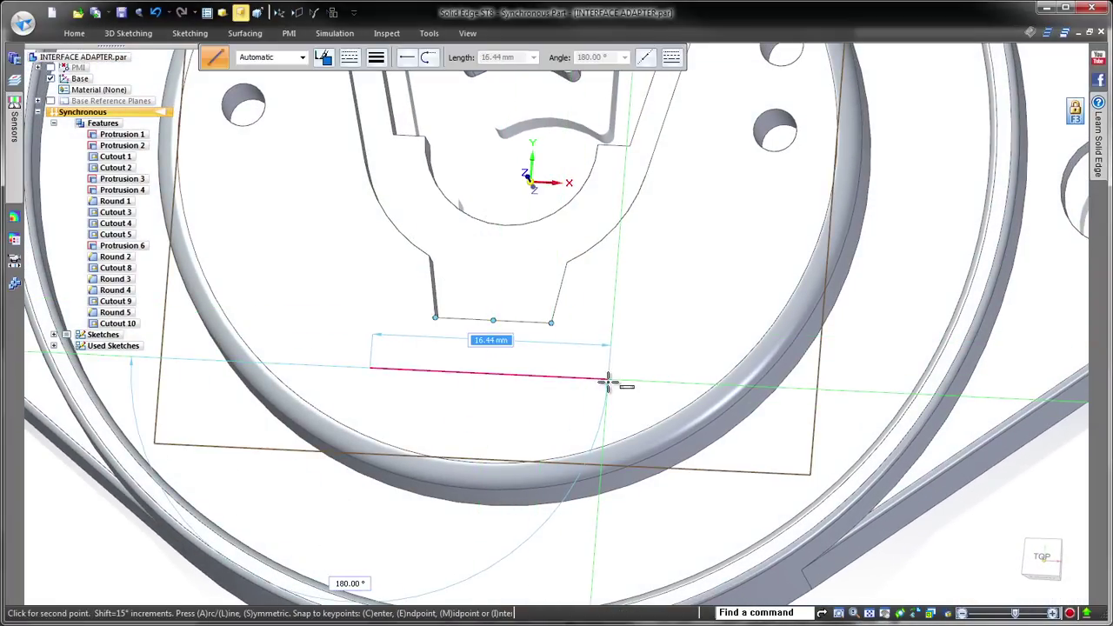
pyautogui.click(608, 379)
pyautogui.press('Escape')
# Step: Copy the 3 mm hole beside the opening to both ends of the sketched line, and hide the sketches
pyautogui.click(777, 135)
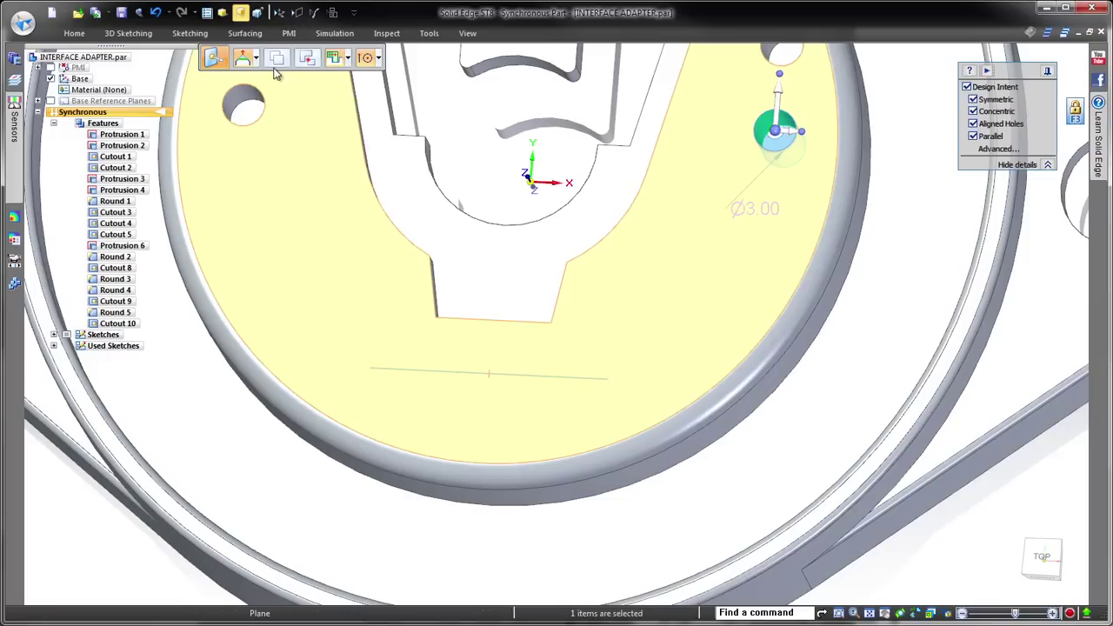
pyautogui.click(771, 141)
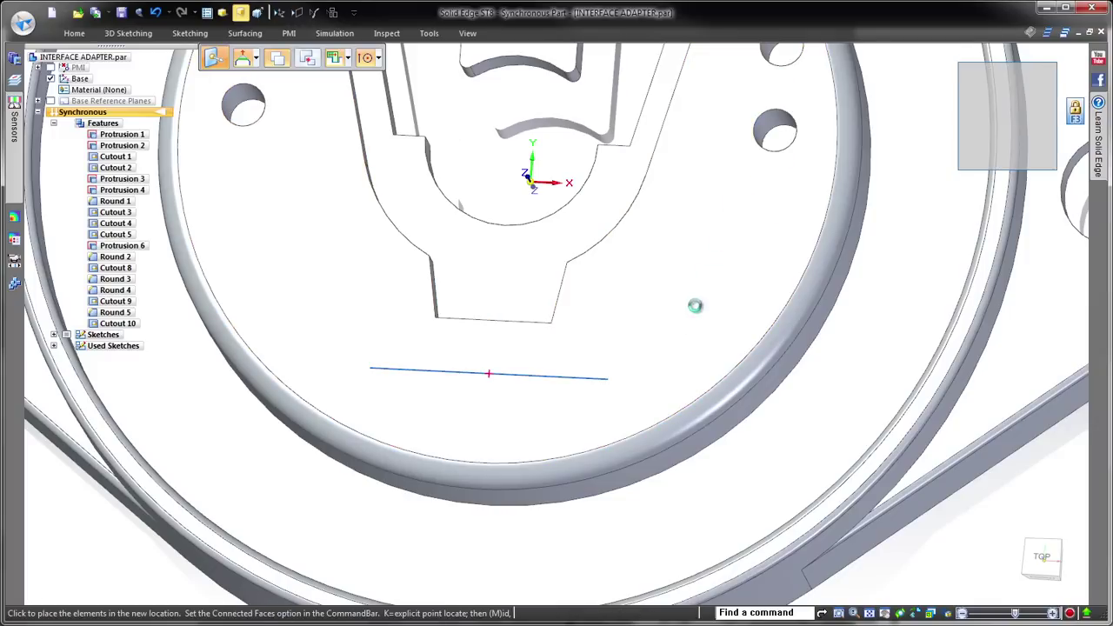
pyautogui.click(614, 386)
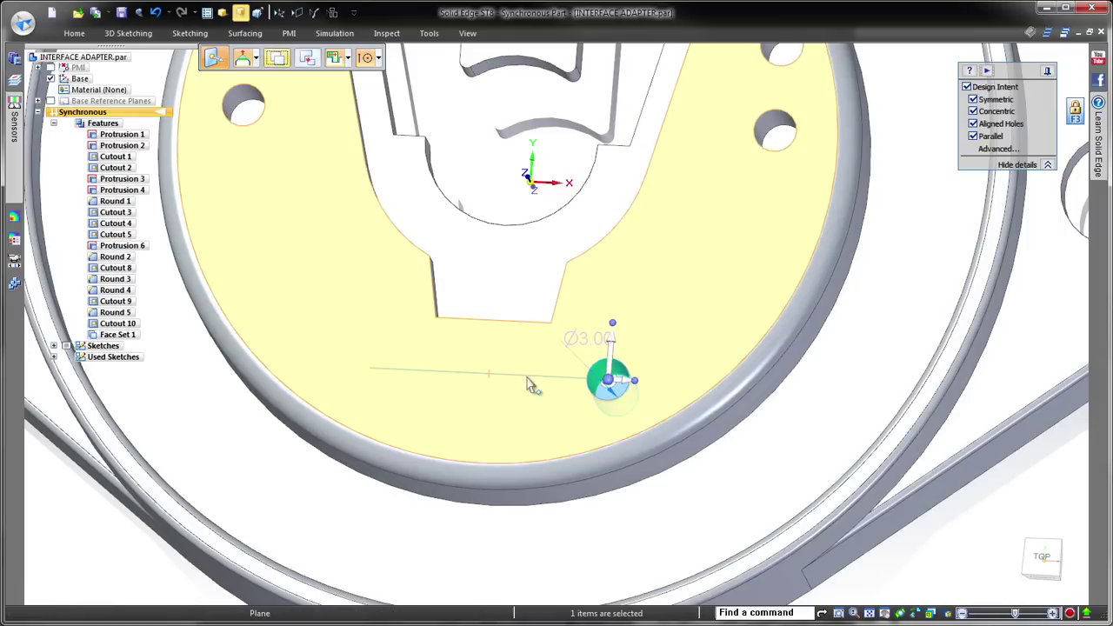
pyautogui.click(611, 380)
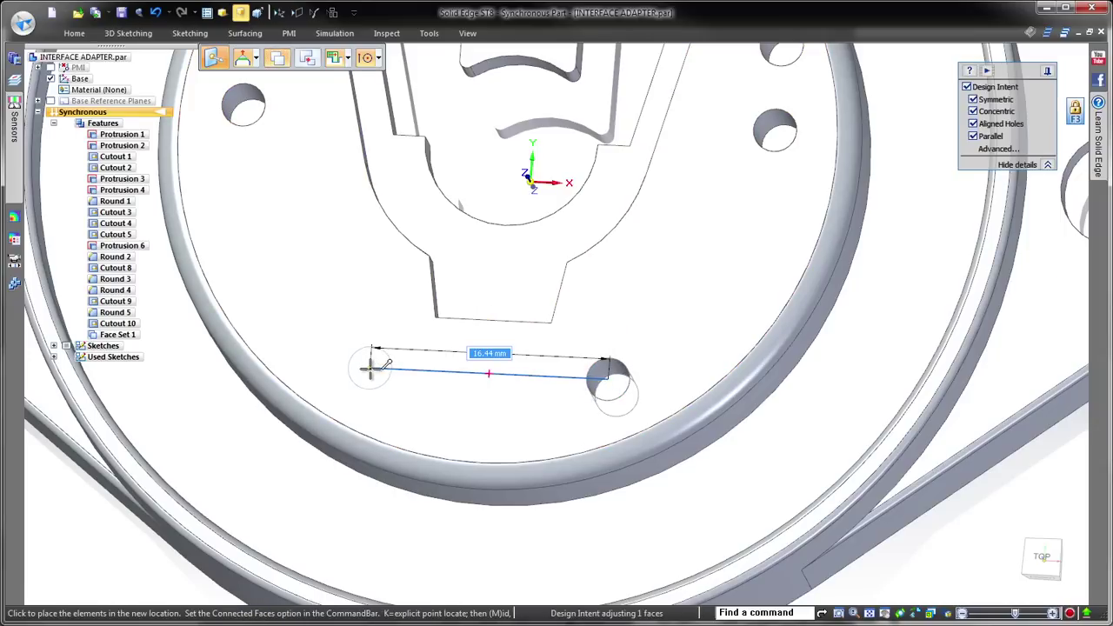
pyautogui.click(374, 371)
pyautogui.press('Escape')
pyautogui.click(333, 13)
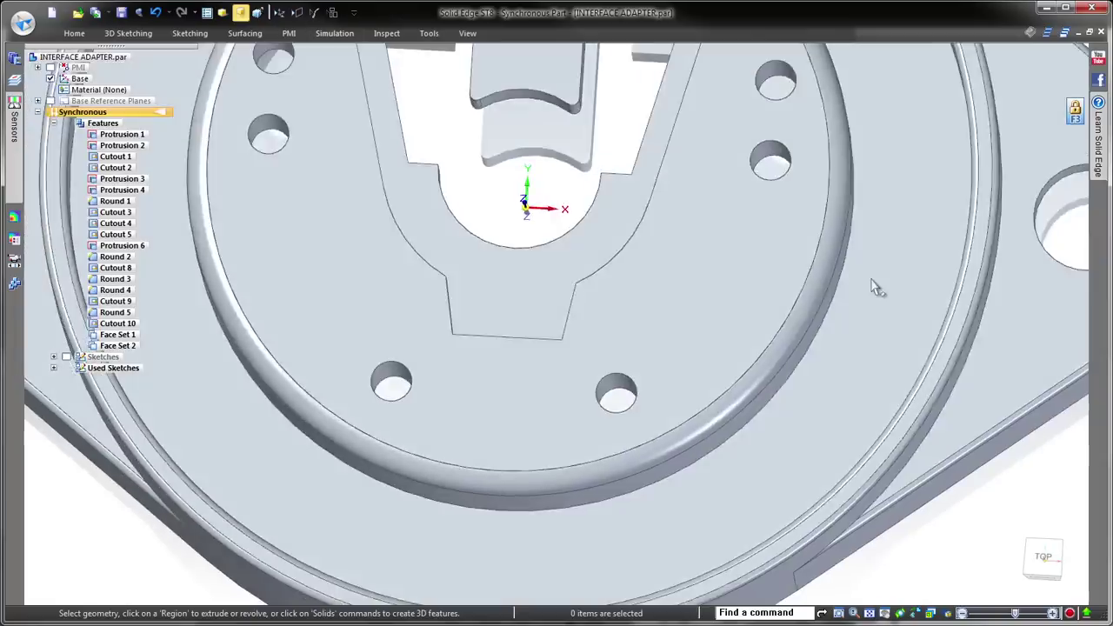
# Step: Try to move one of the two copied holes about 3 mm inward with the Symmetric relationship enabled
pyautogui.click(557, 384)
pyautogui.click(553, 380)
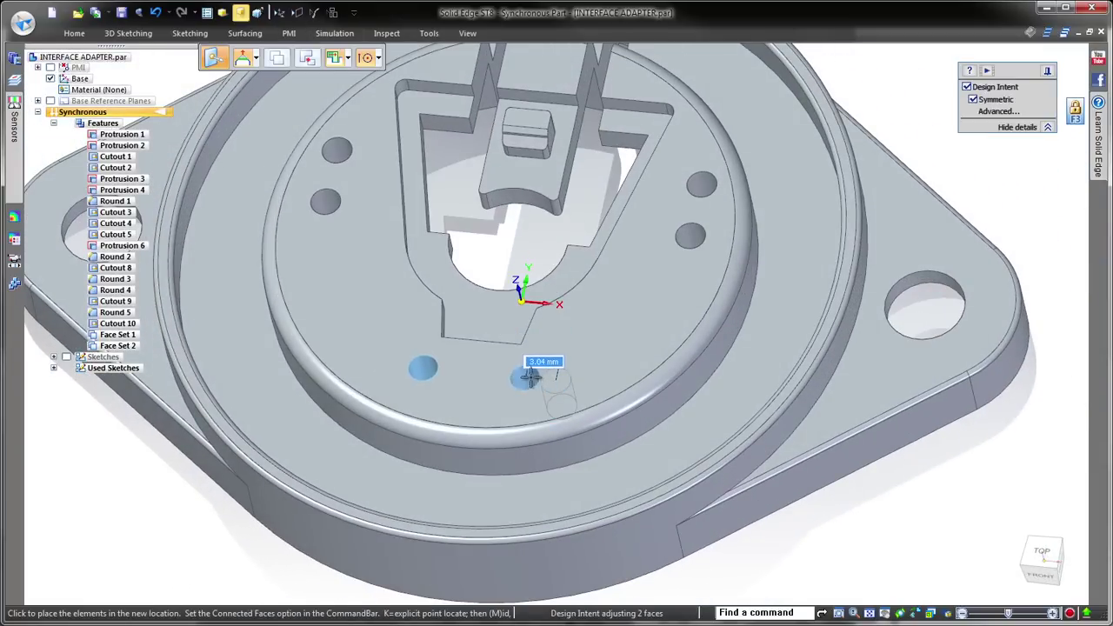
pyautogui.click(537, 379)
pyautogui.press('Escape')
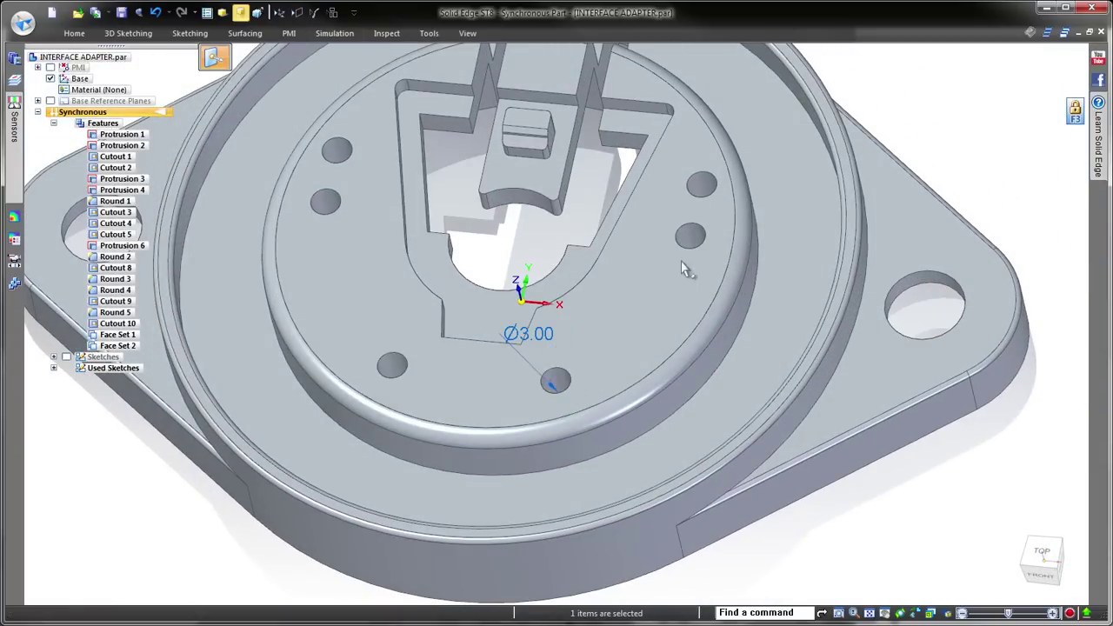
# Step: Move the upper right hole about 15 mm inward and down, with Aligned Holes disabled and Symmetric kept enabled
pyautogui.click(703, 186)
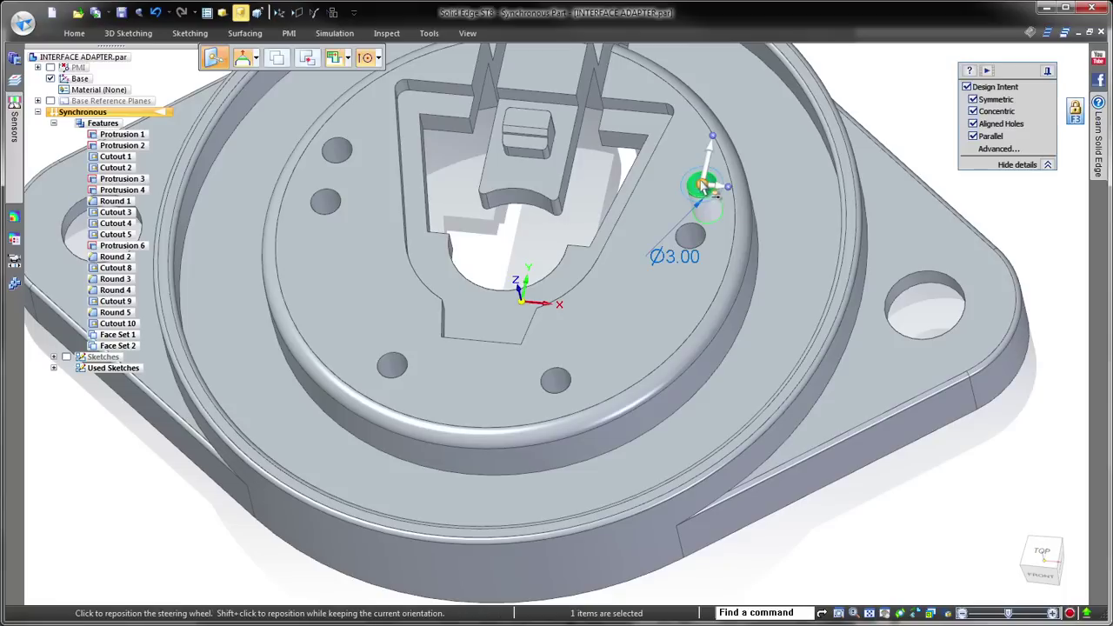
pyautogui.click(693, 183)
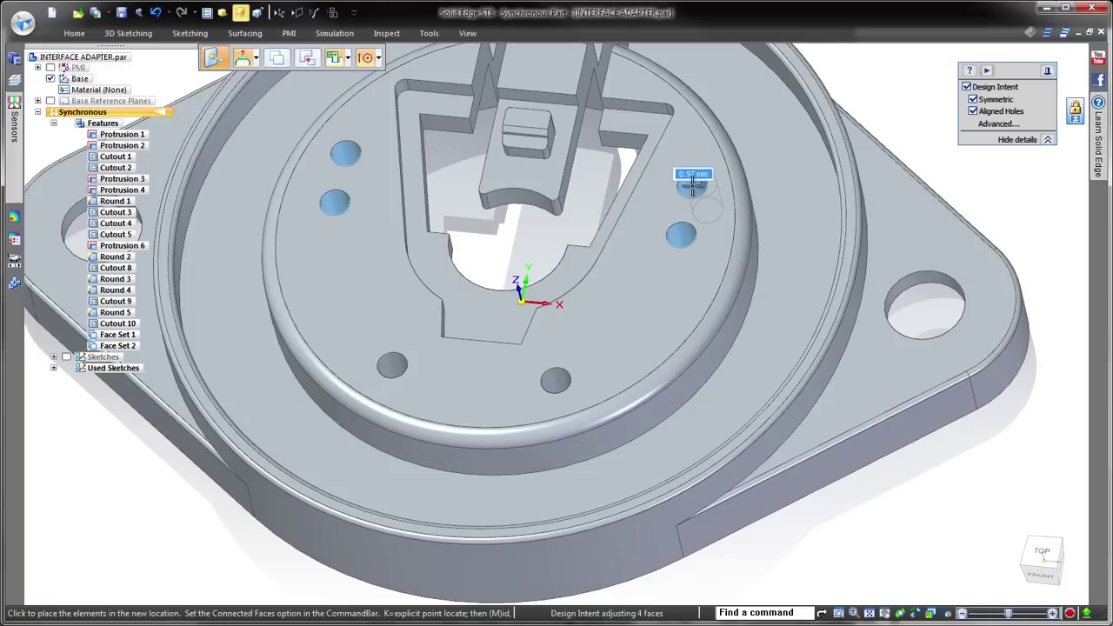
pyautogui.press('a')
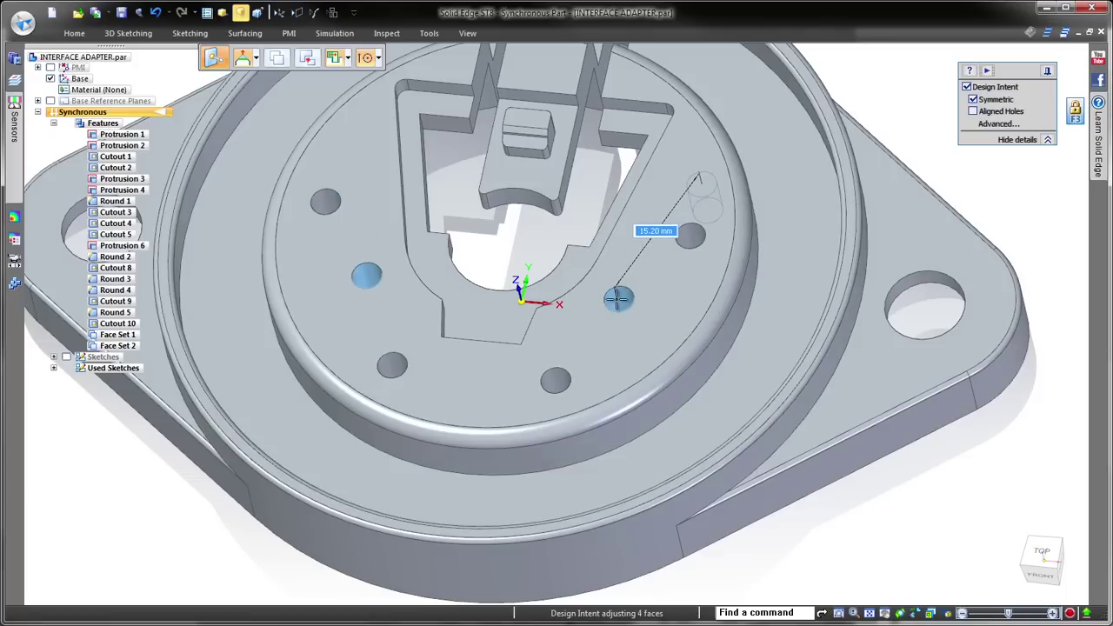
pyautogui.click(617, 304)
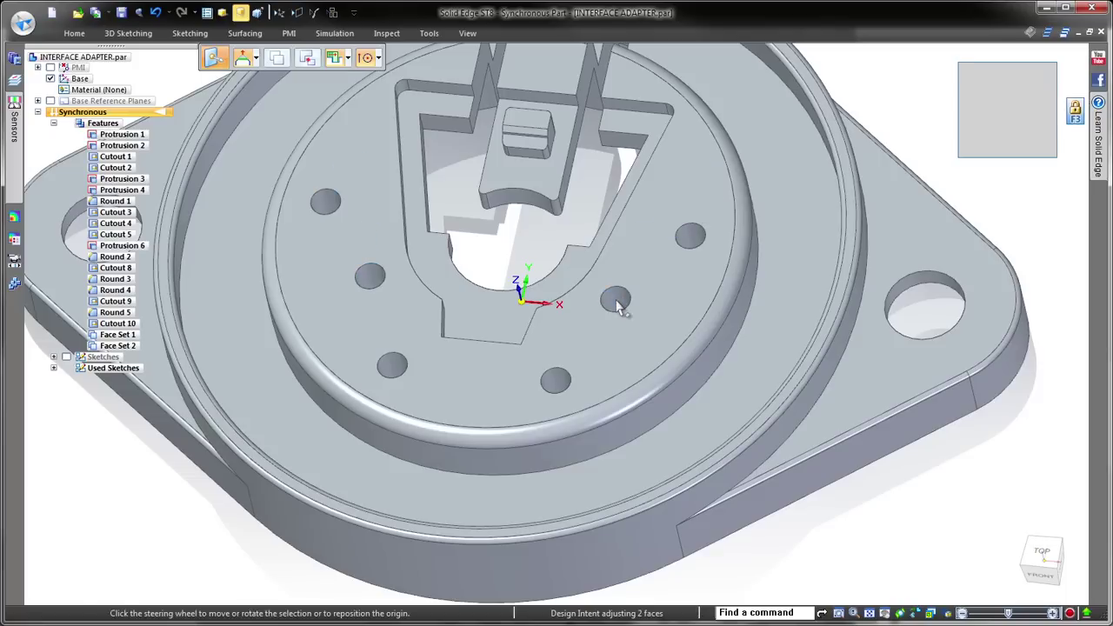
pyautogui.press('Escape')
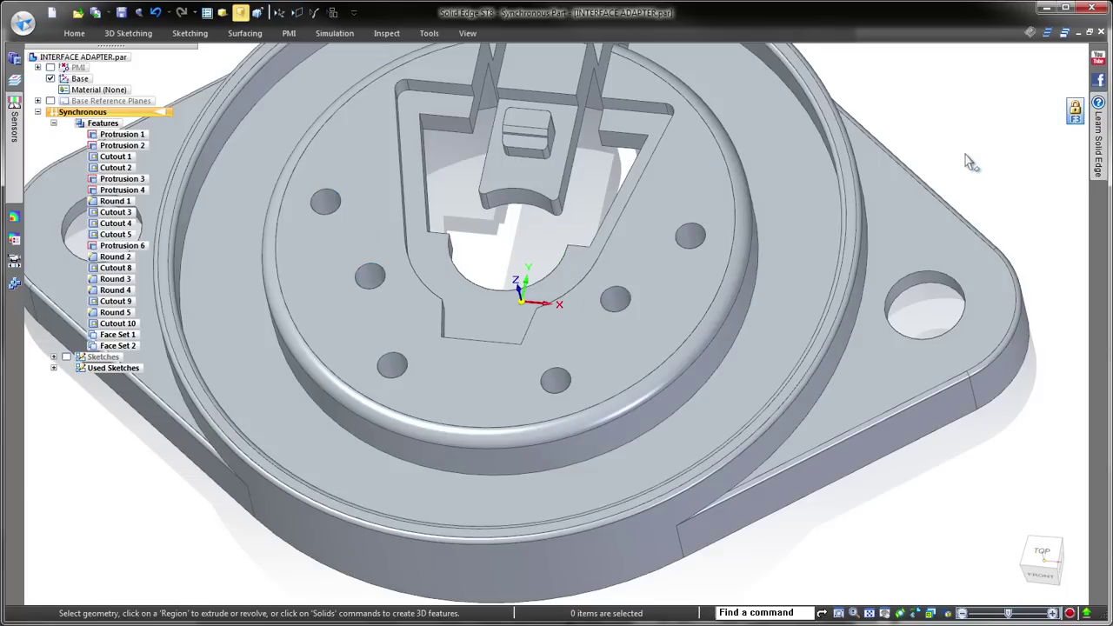
# Step: Select all faces of the opening, tab and six holes, place the steering wheel at the circular cutout's center, and disable Design Intent
pyautogui.hotkey('ctrl', 't')
pyautogui.moveTo(439, 108); pyautogui.dragTo(682, 477)
pyautogui.hotkey('ctrl', 'i')
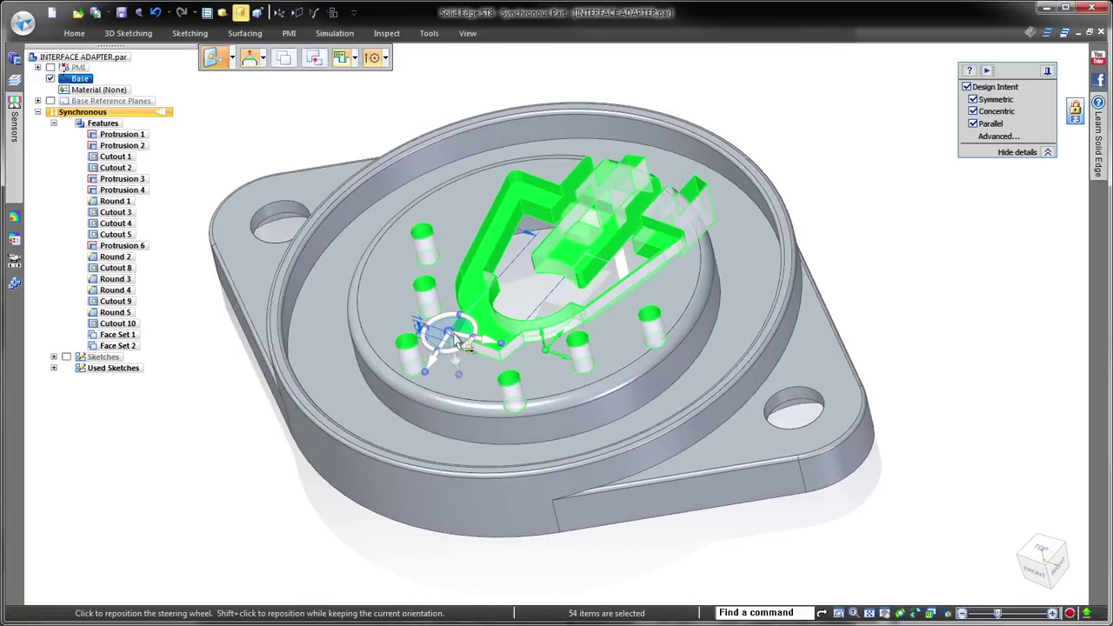
pyautogui.click(449, 332)
pyautogui.click(448, 396)
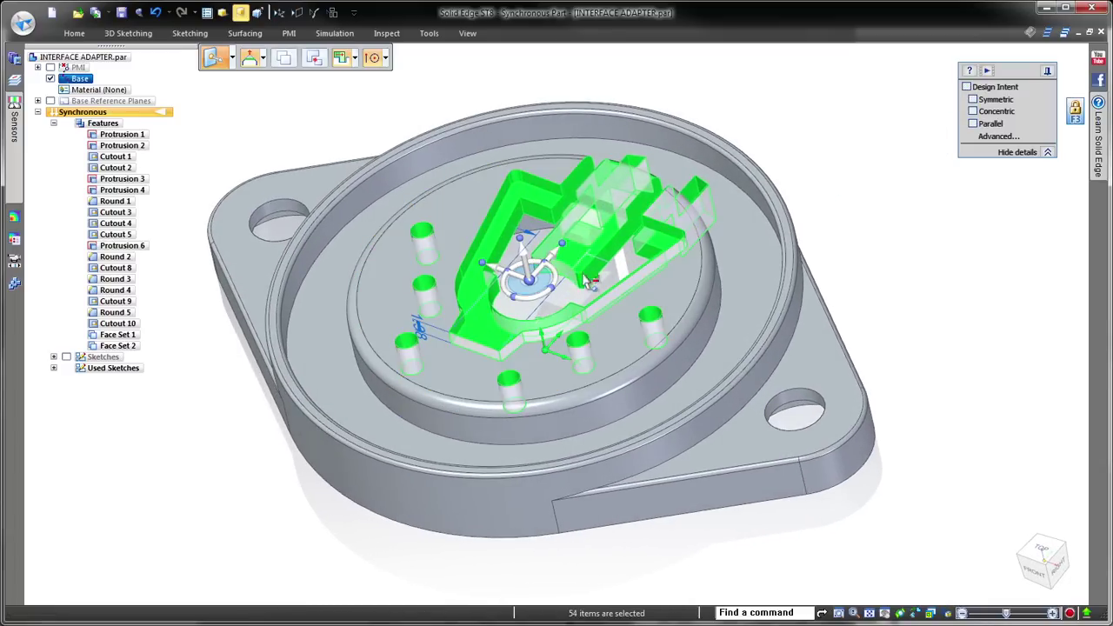
# Step: Rotate the selected faces by -45° about the vertical axis through the circular cutout's center
pyautogui.click(564, 286)
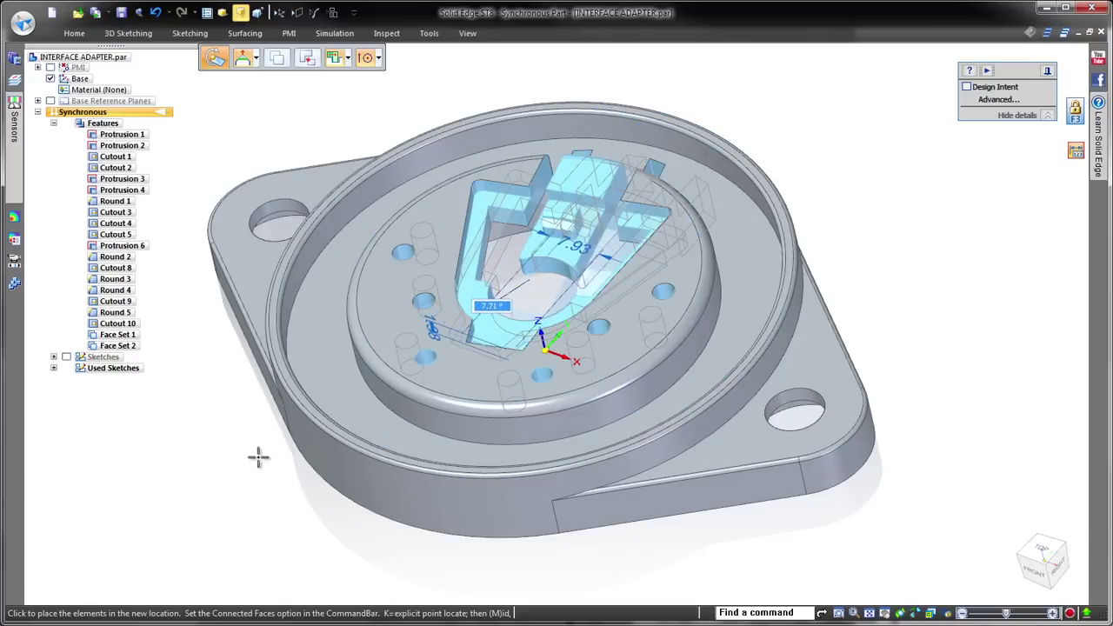
pyautogui.write('-7')
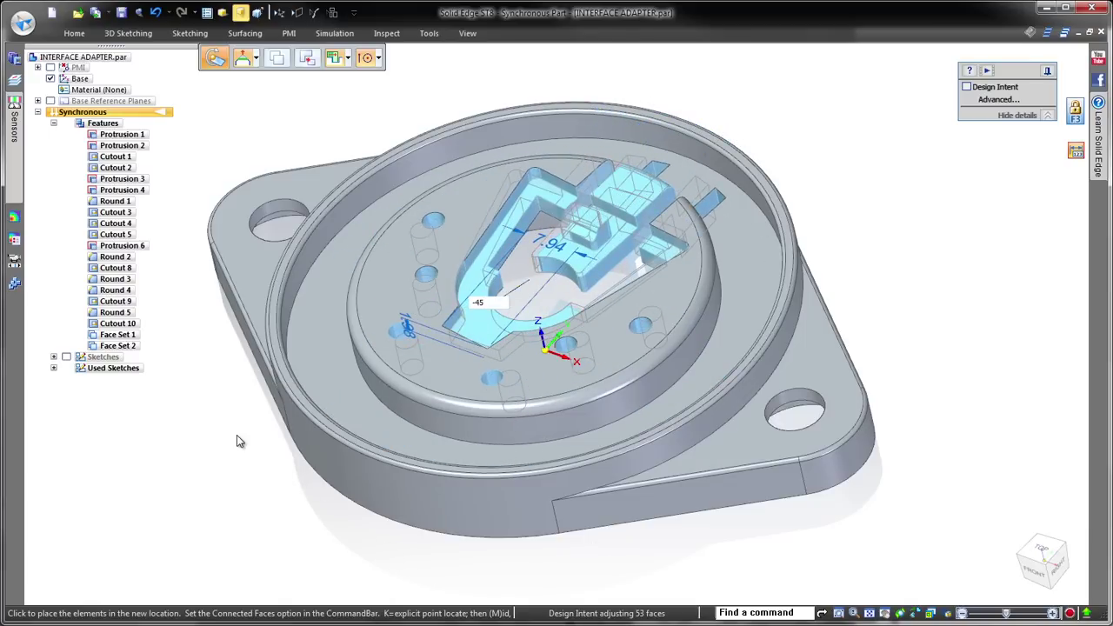
pyautogui.press('Return')
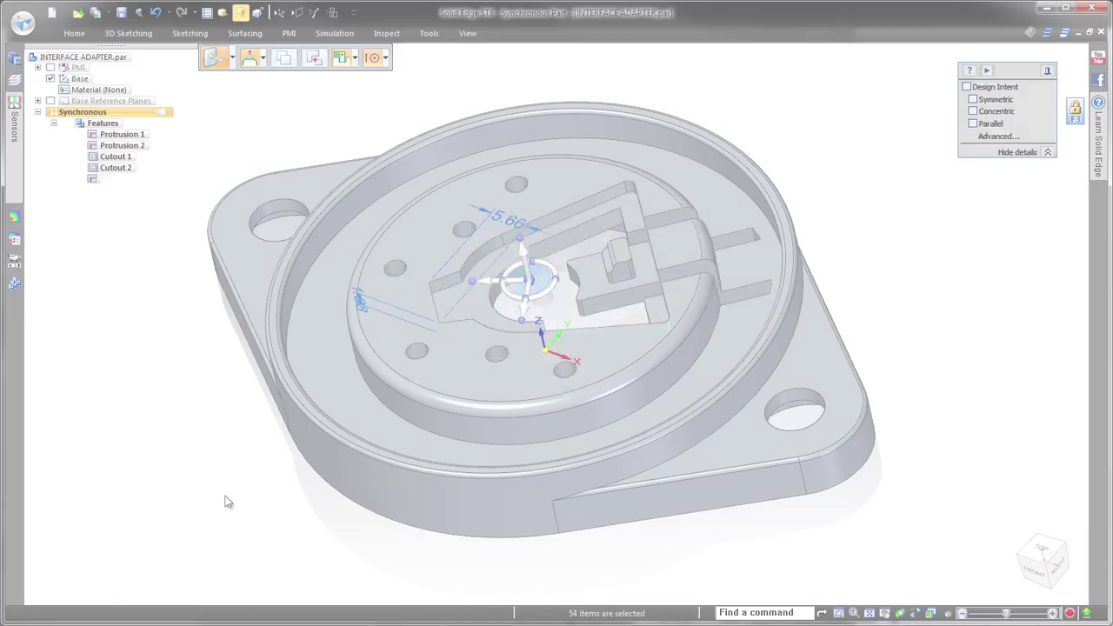